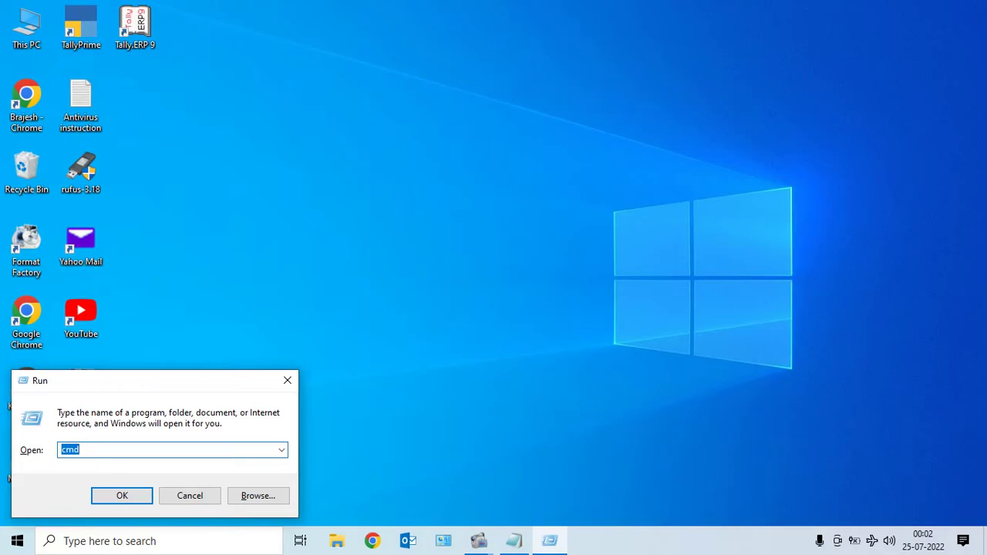
Step: Open the Windows Prefetch folder by running "prefetch", grant permanent access to it, and maximize its window
type("prefetc")
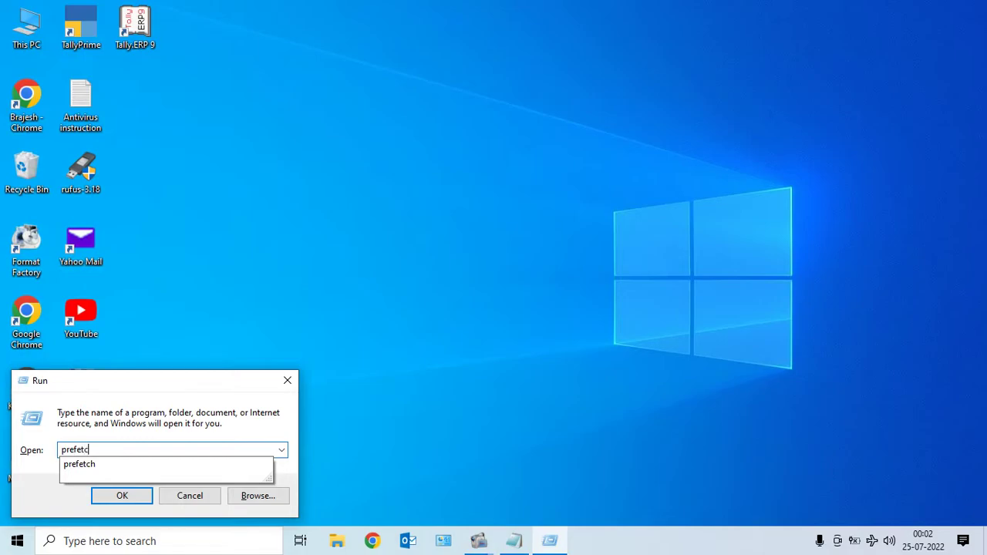
left_click(95, 464)
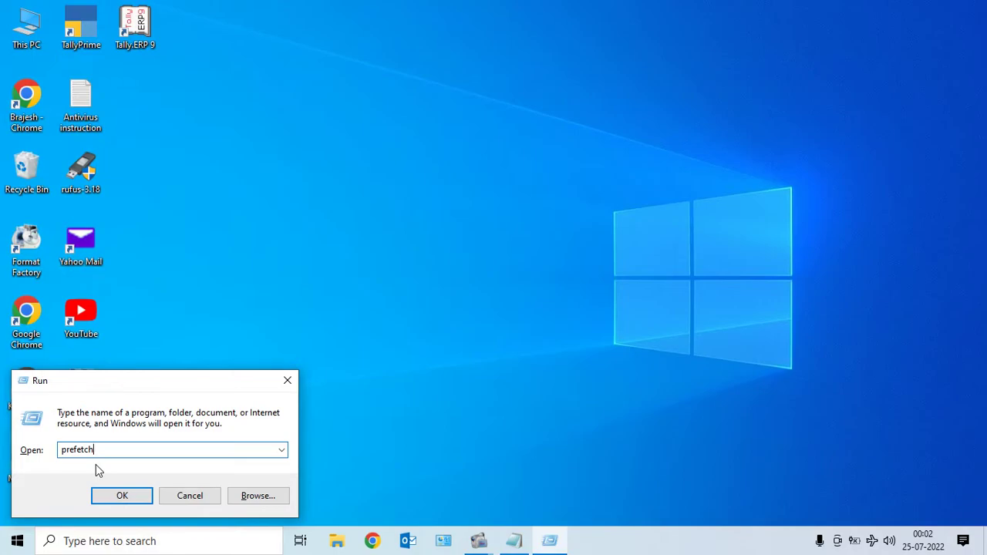
key("Return")
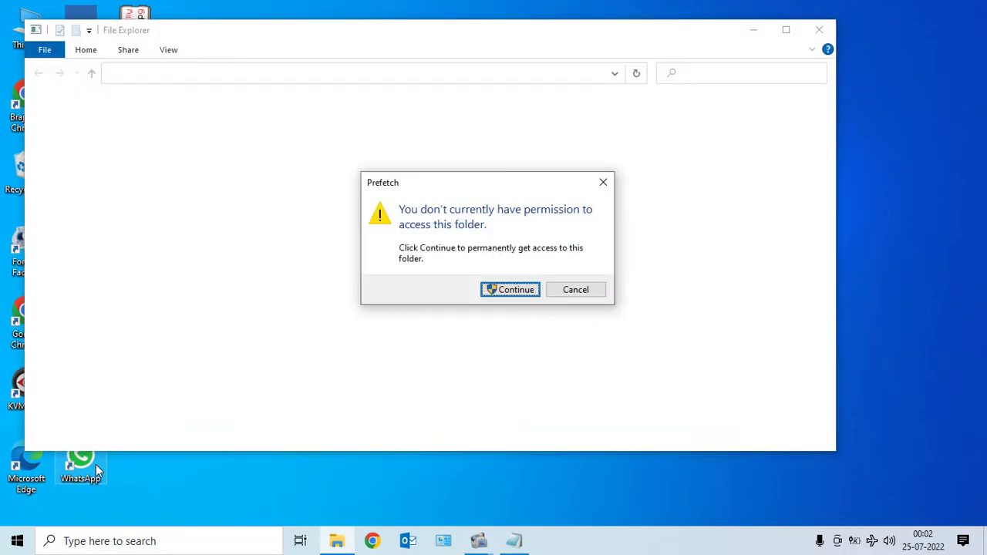
left_click(515, 296)
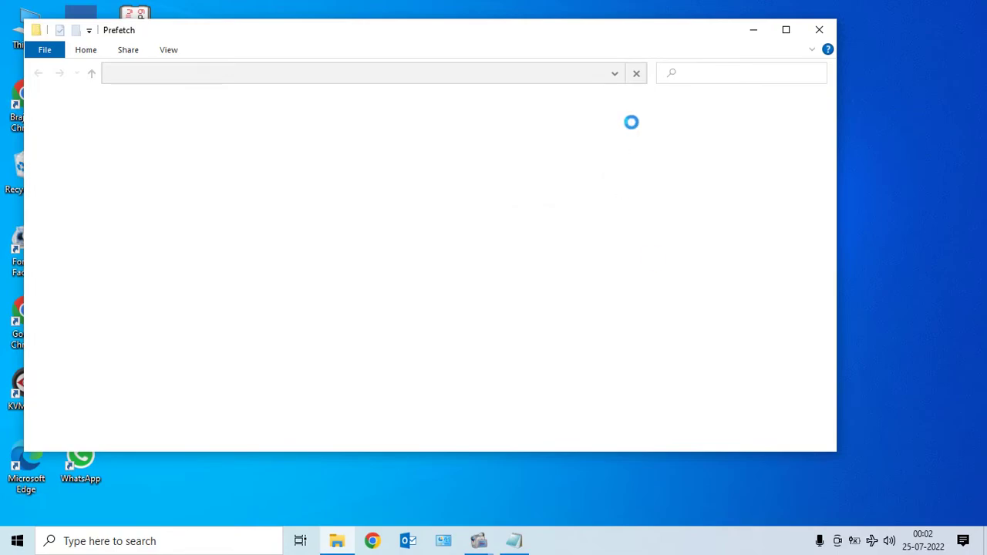
left_click(786, 29)
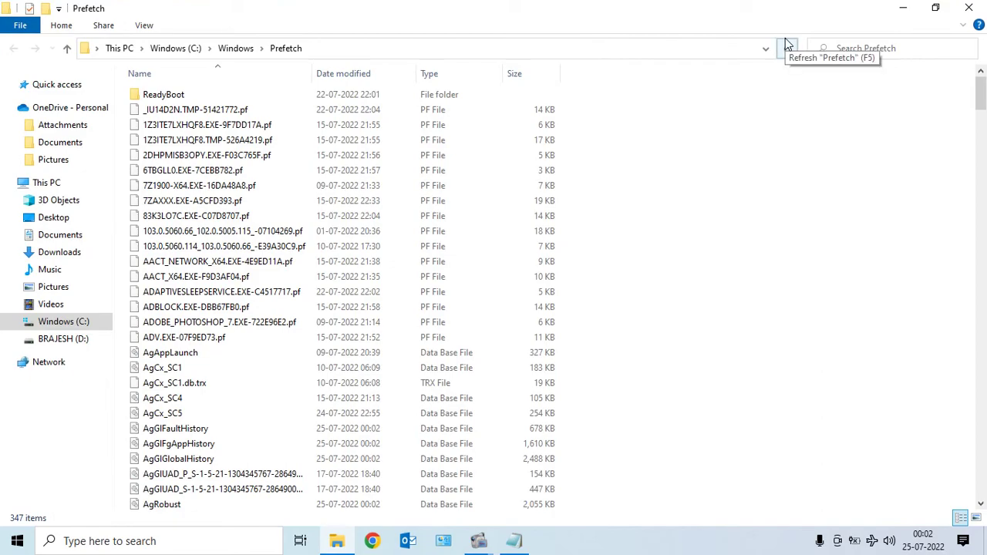
Step: Permanently delete everything in the Prefetch folder, skipping all files in use, and close the folder
key("ctrl+a")
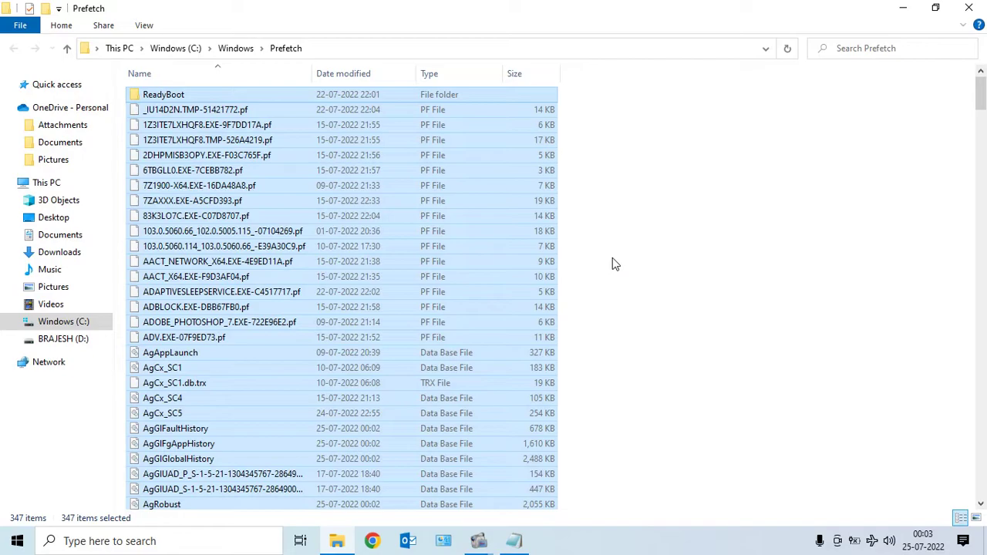
key("shift+Delete")
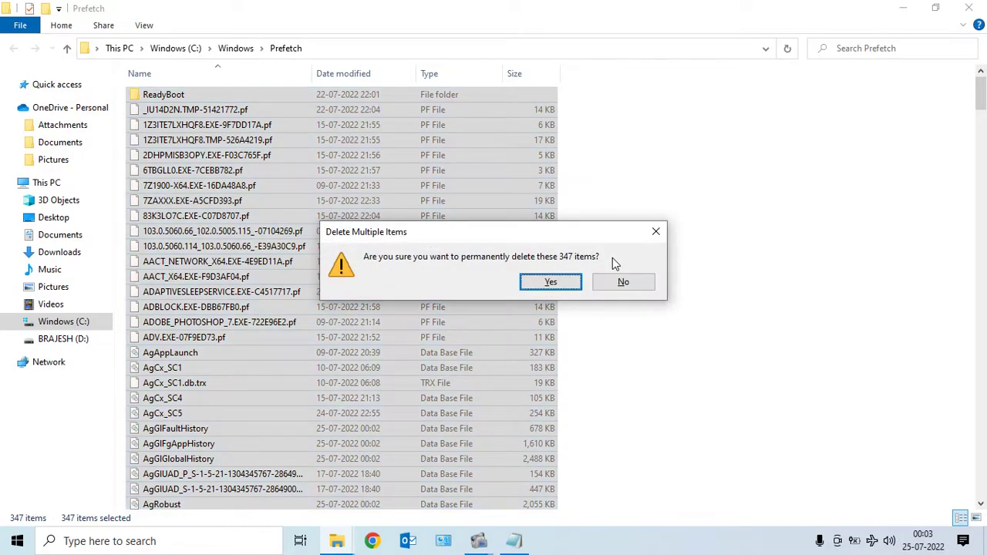
key("Return")
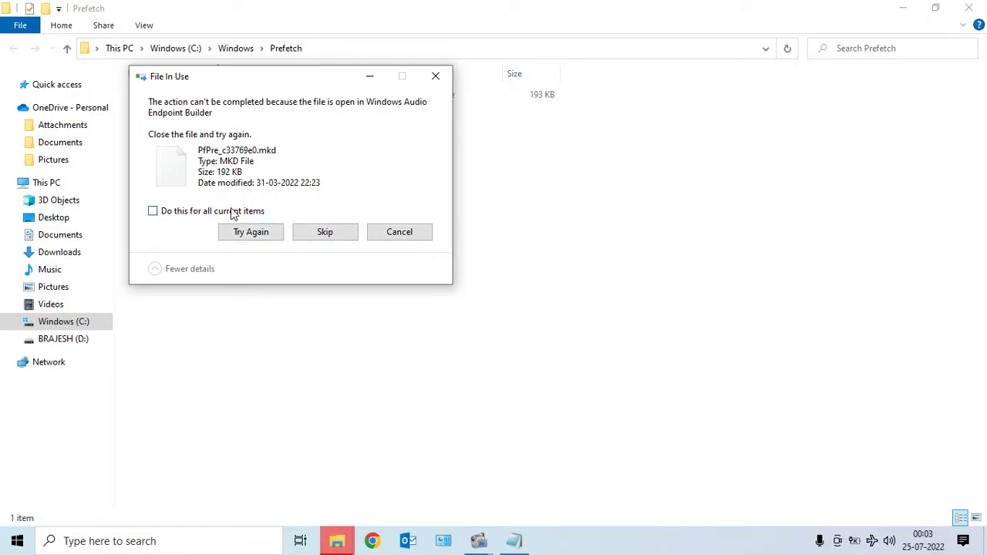
left_click(231, 213)
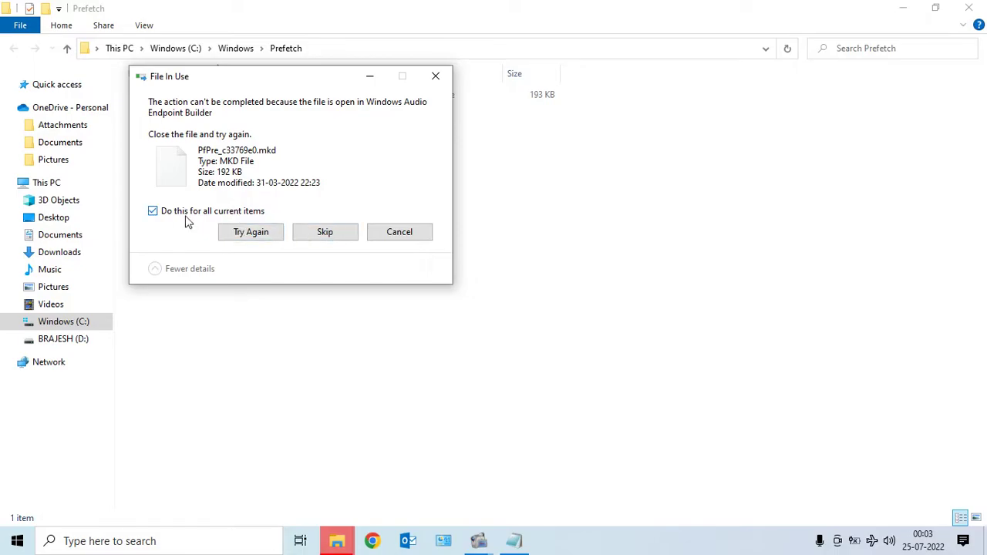
left_click(324, 232)
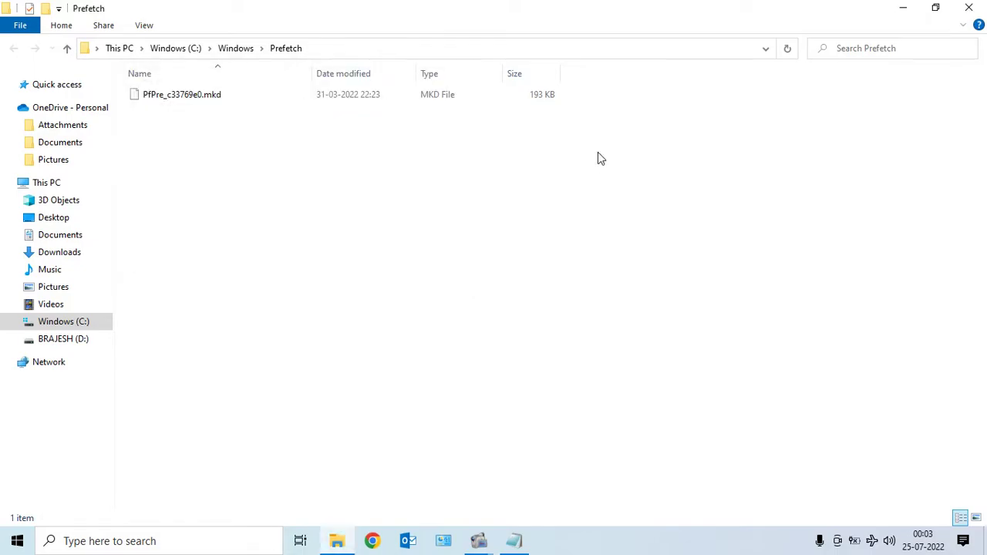
left_click(968, 8)
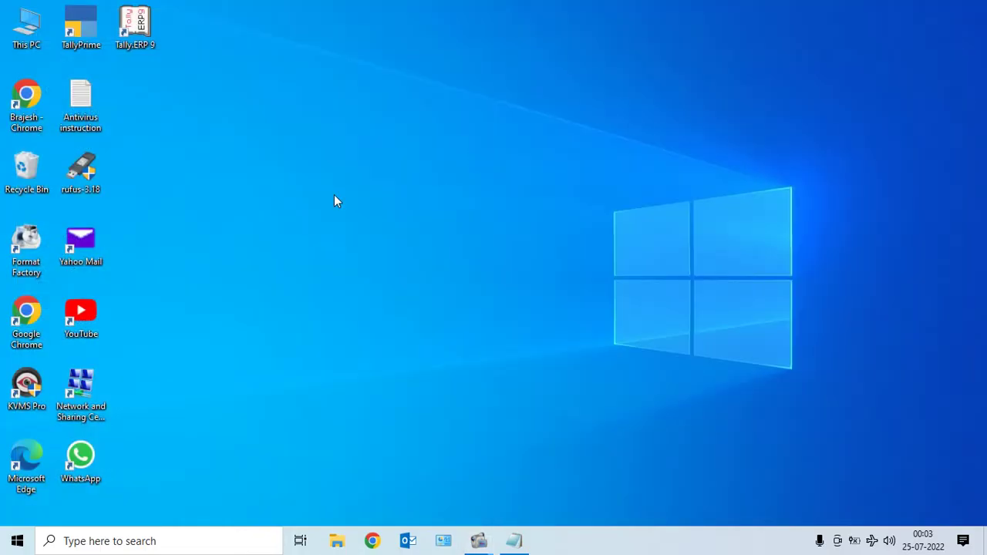
Step: Open the Recent folder by running "recent", delete all of its shortcuts, and close it
key("super+r")
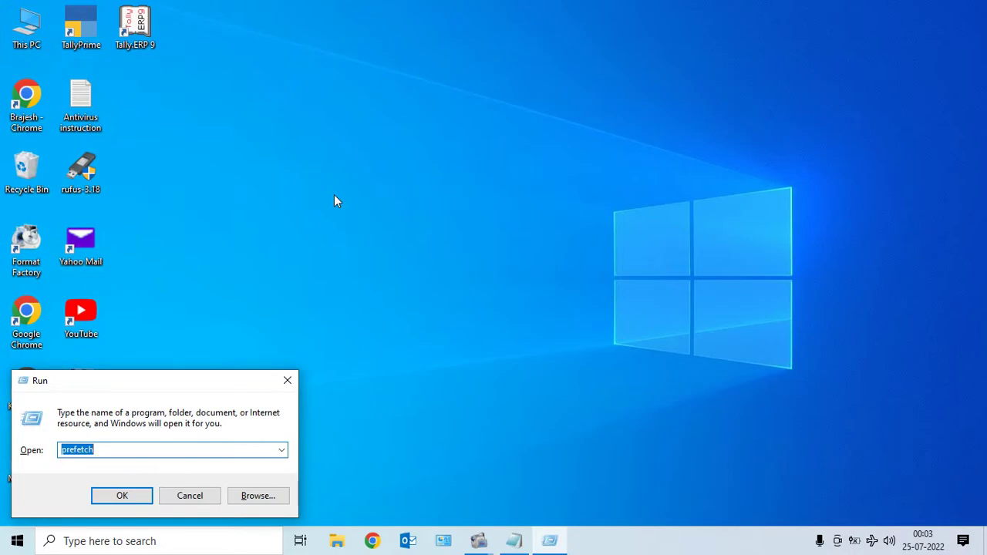
type("re")
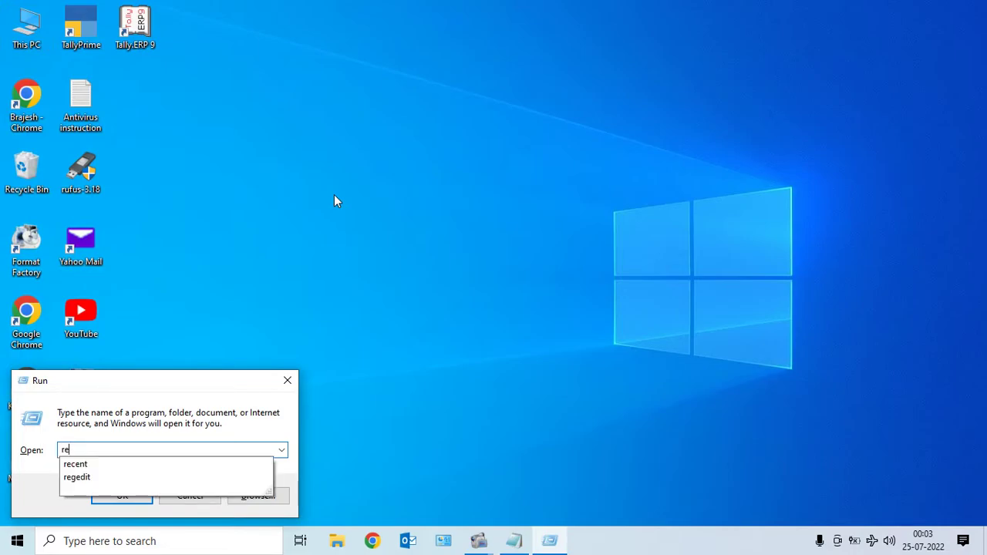
type("cent")
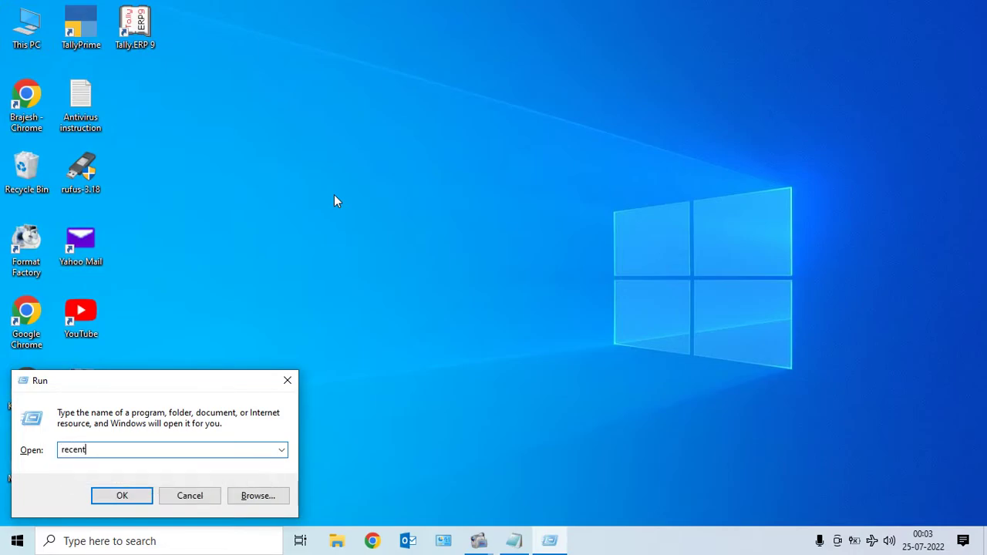
key("Return")
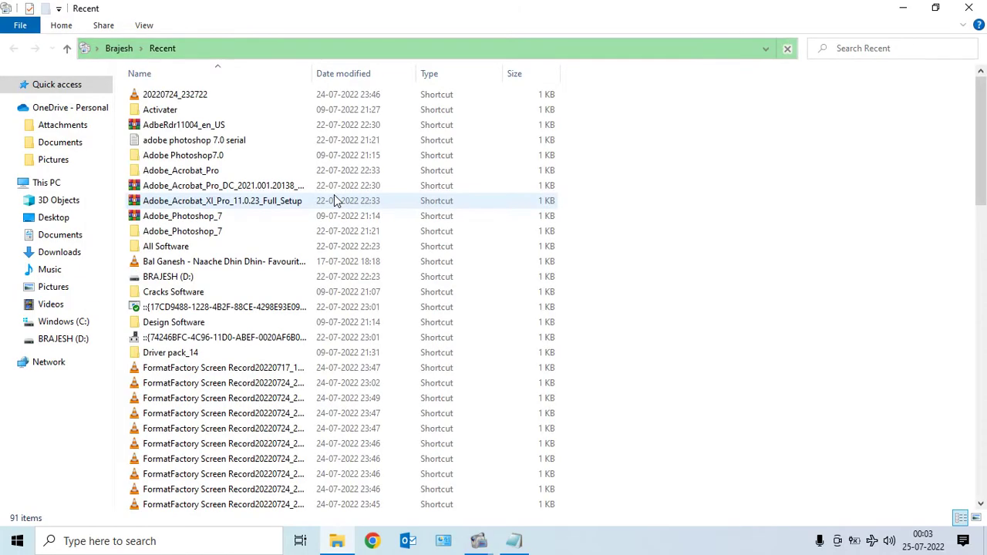
key("ctrl+a")
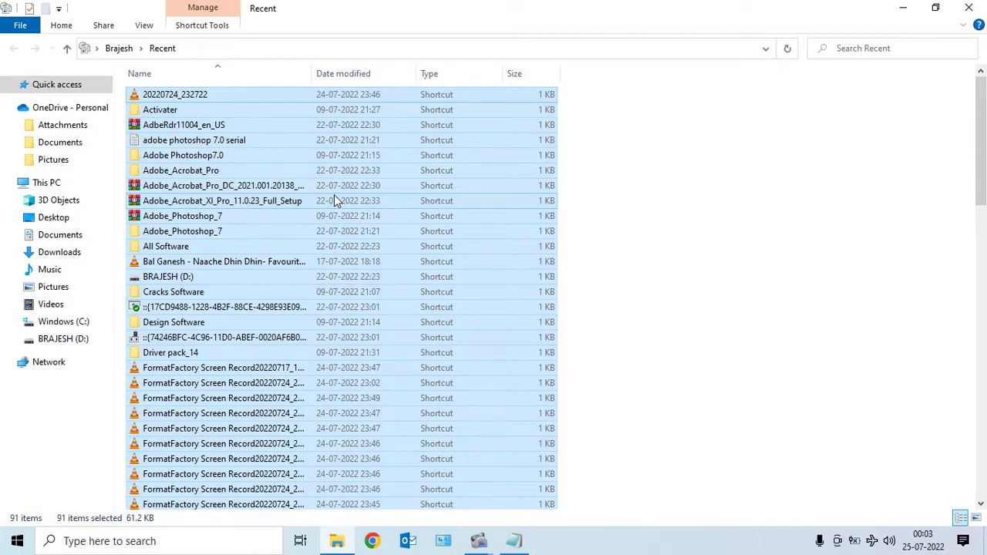
key("Delete")
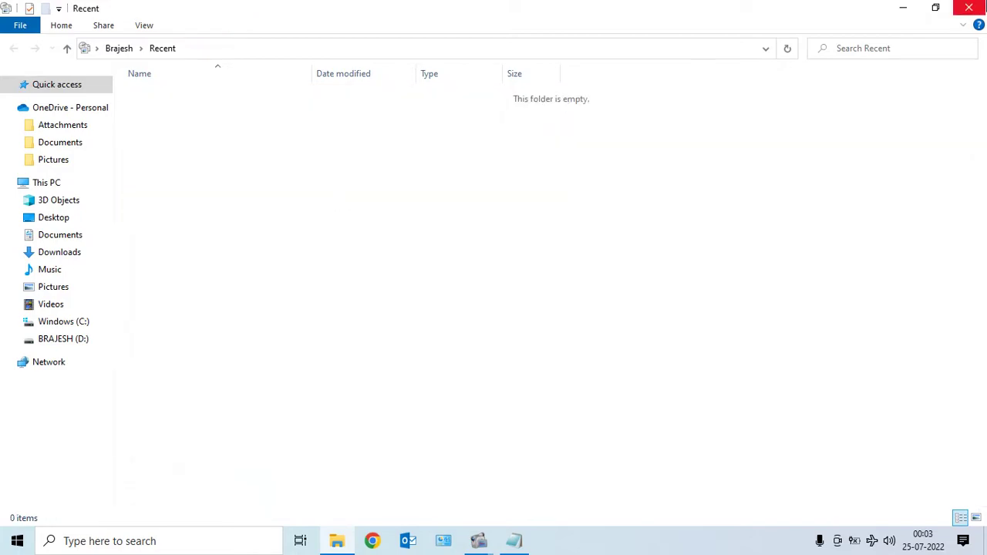
left_click(968, 8)
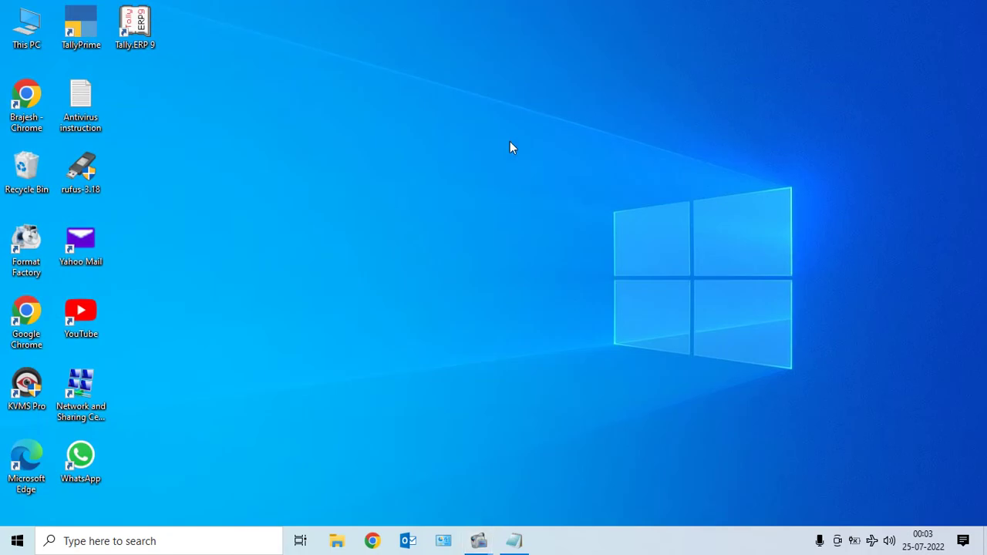
Step: Open the user's local Temp folder by running "%temp%"
key("super+r")
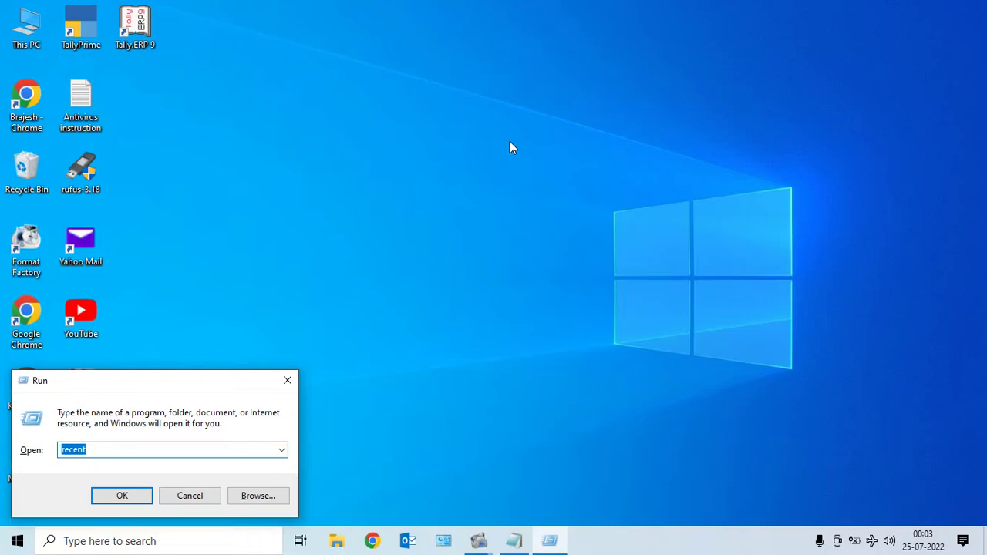
type("%tem")
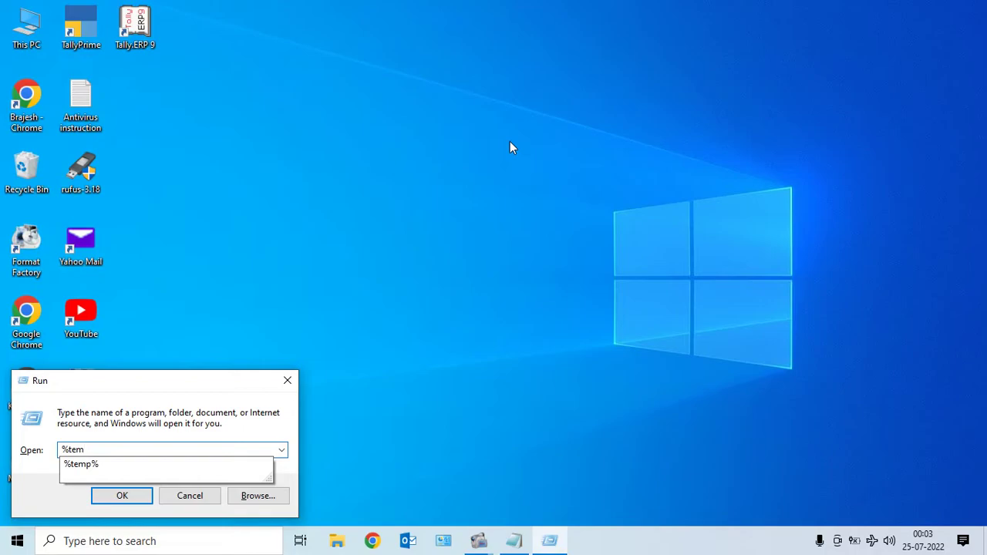
type("p%")
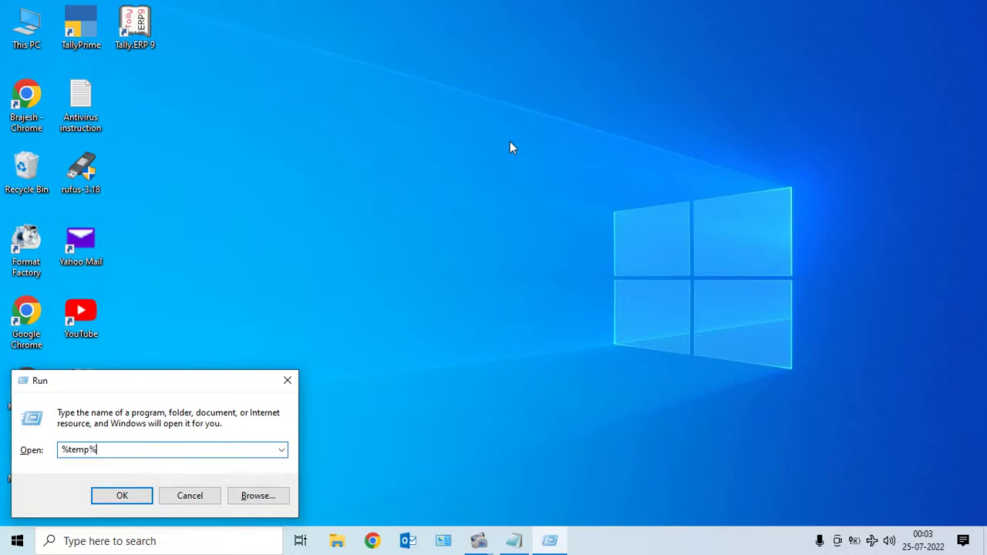
left_click(133, 497)
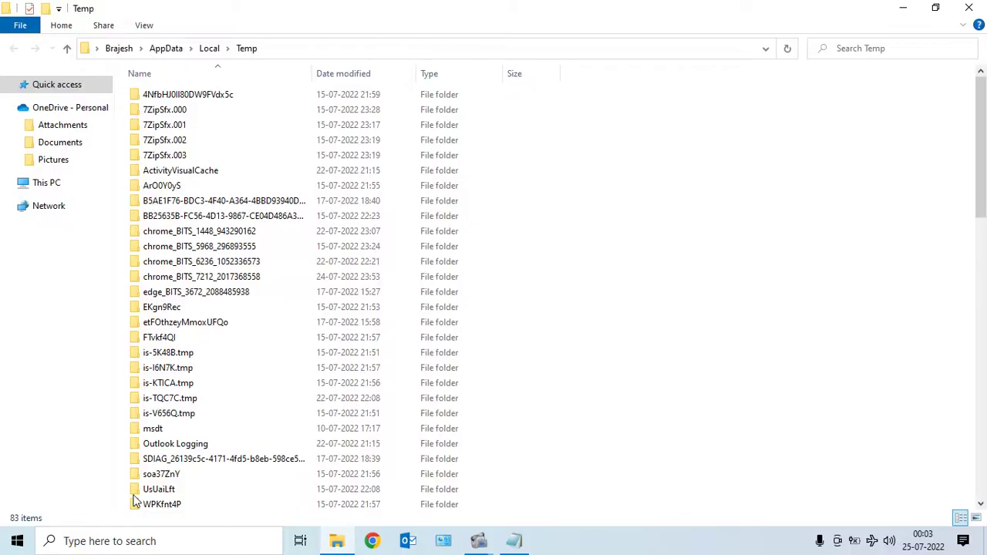
Step: Permanently delete everything in the user's Temp folder, granting administrator permission for all current items, and close the folder
key("ctrl+a")
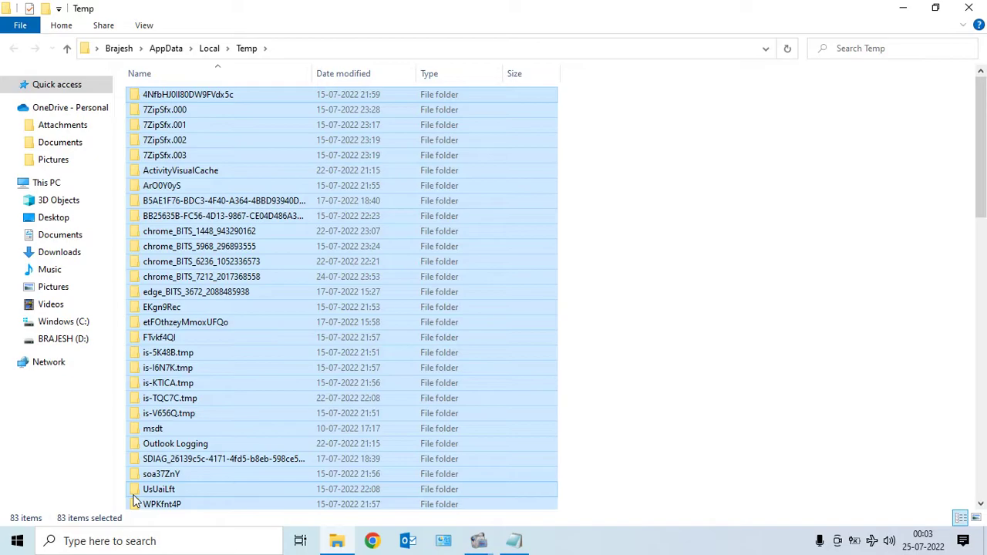
key("shift+Delete")
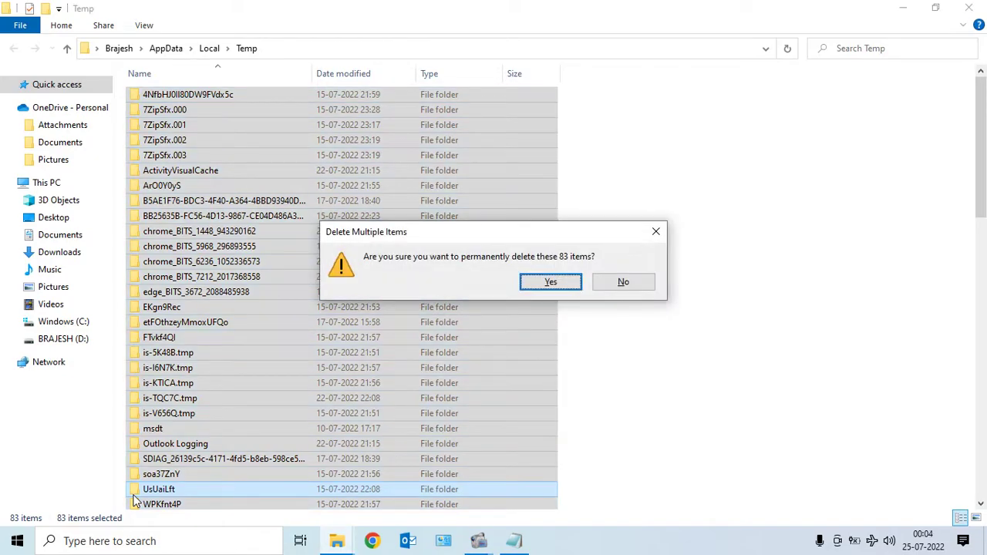
key("Return")
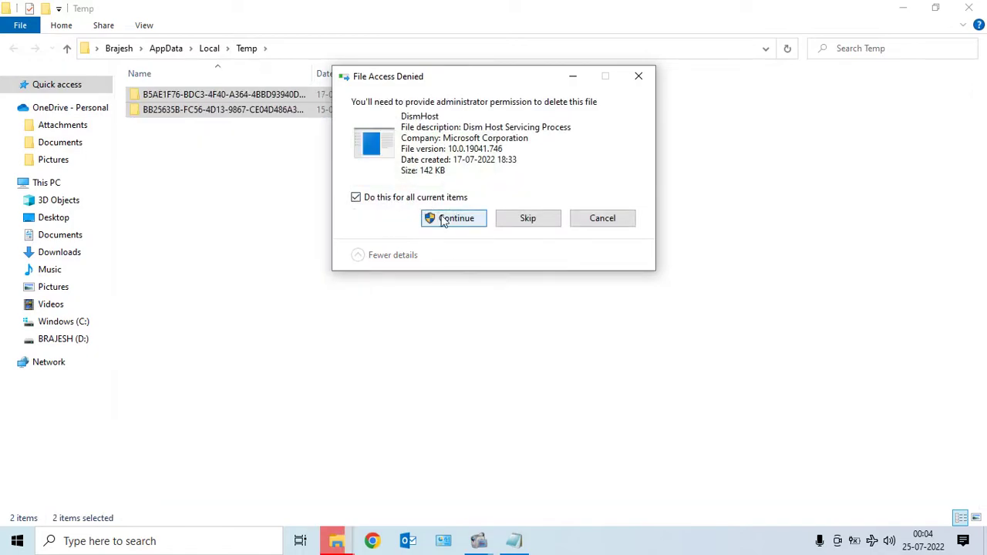
left_click(467, 219)
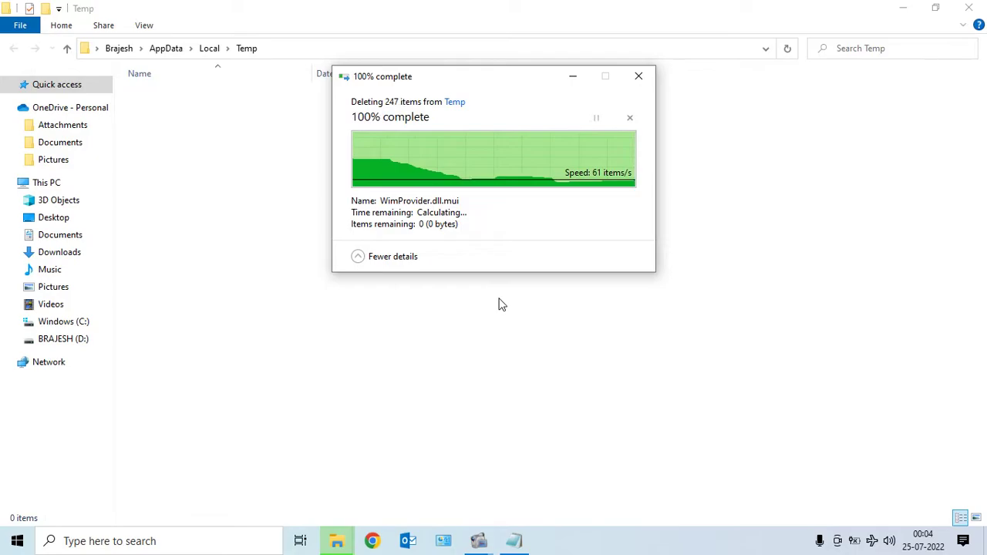
left_click(968, 8)
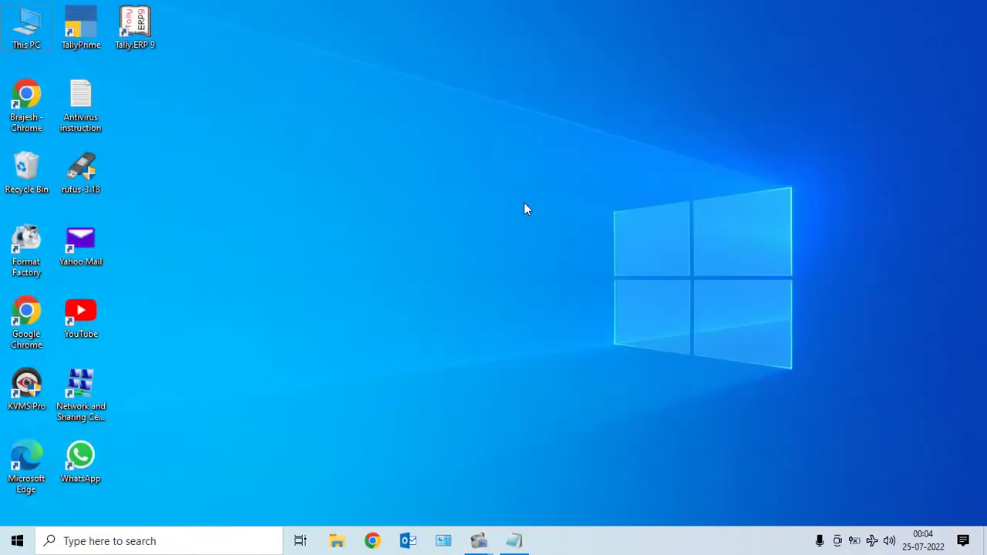
Step: Open the Windows system Temp folder by running "temp"
key("super+r")
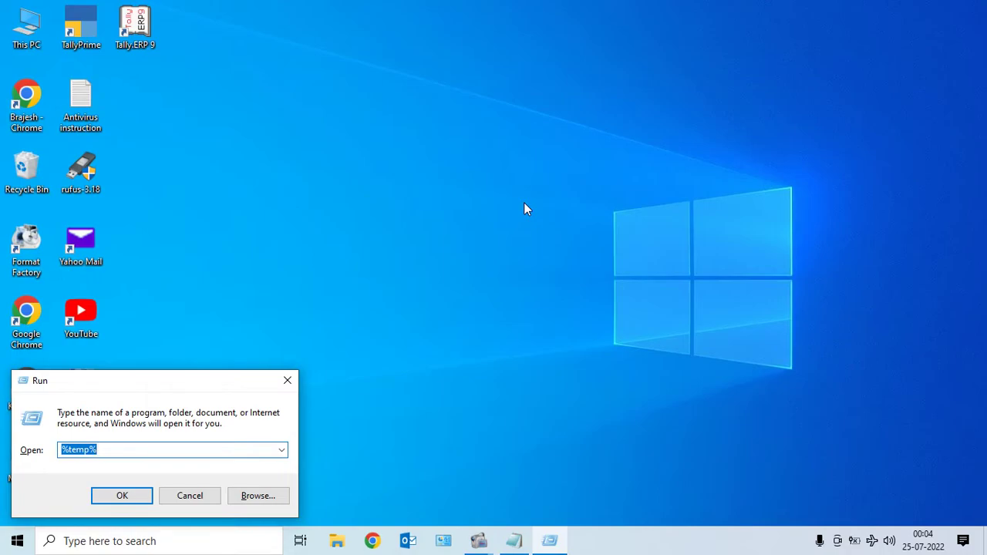
type("temp")
key("Return")
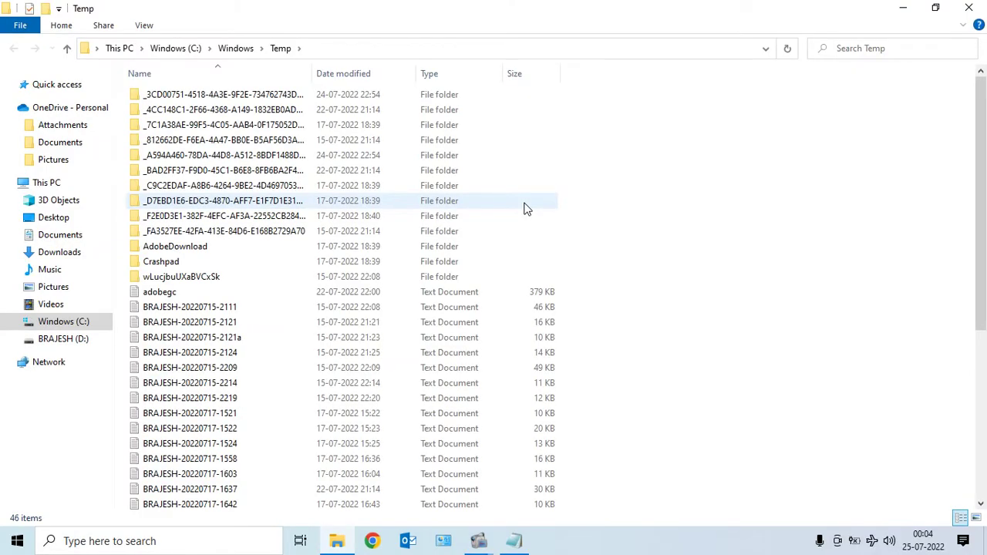
Step: Permanently delete everything in the Windows Temp folder, skipping all files in use, and close the folder
key("ctrl+a")
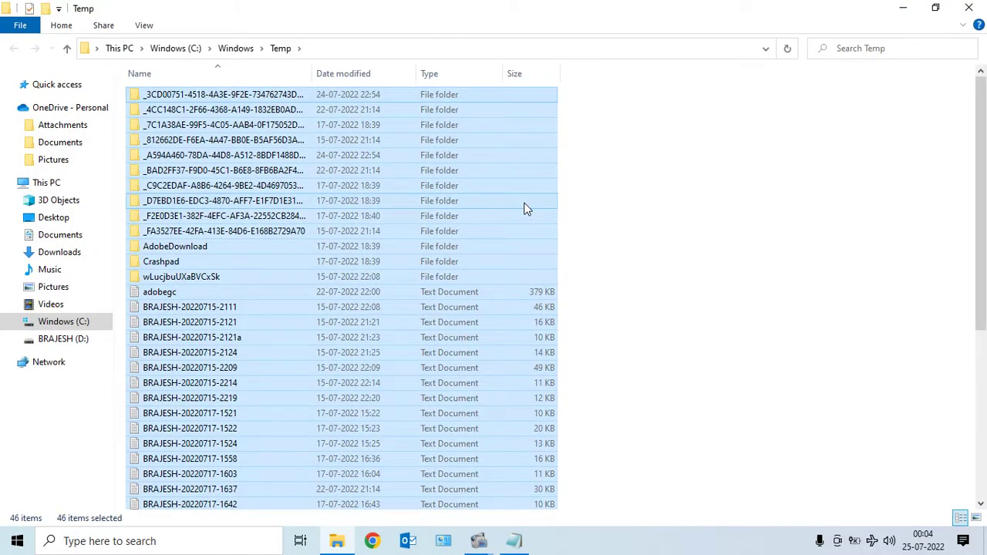
key("shift+Delete")
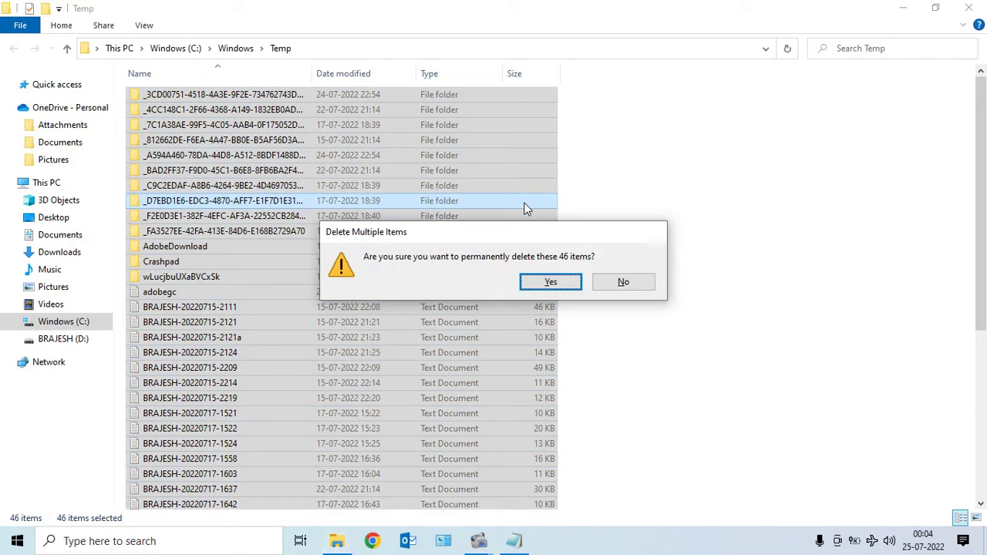
key("Return")
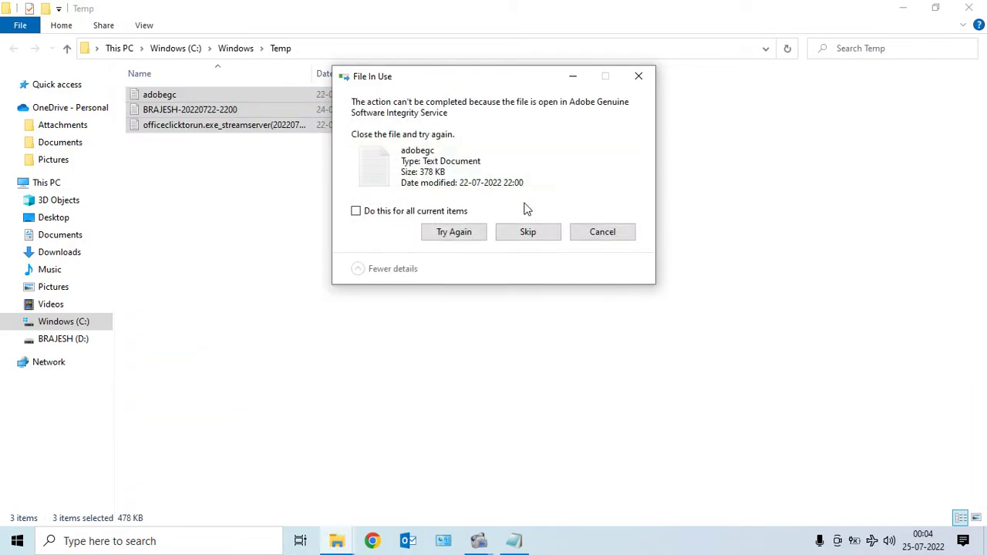
left_click(454, 211)
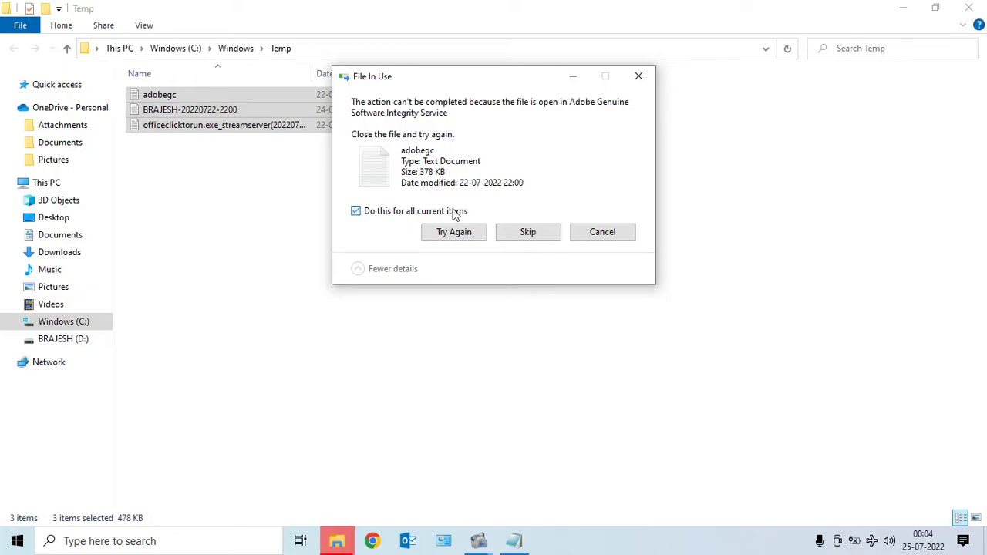
left_click(528, 232)
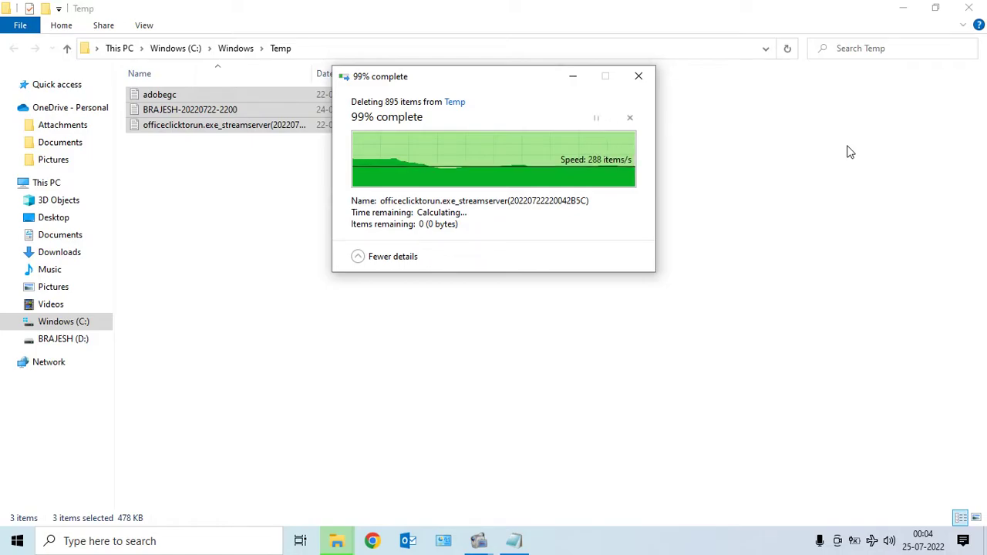
left_click(968, 8)
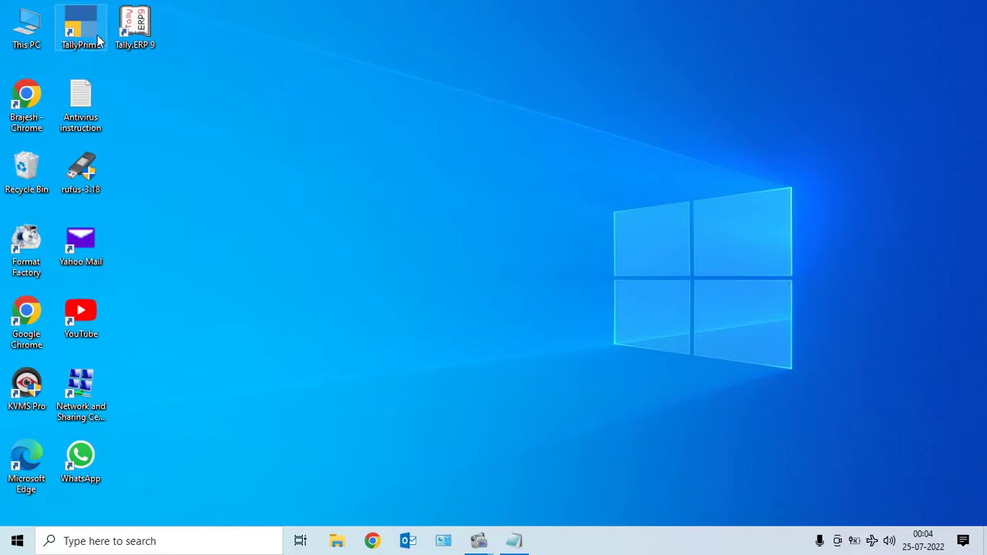
Step: Open This PC and show the properties of the Windows (C:) drive
double_click(20, 37)
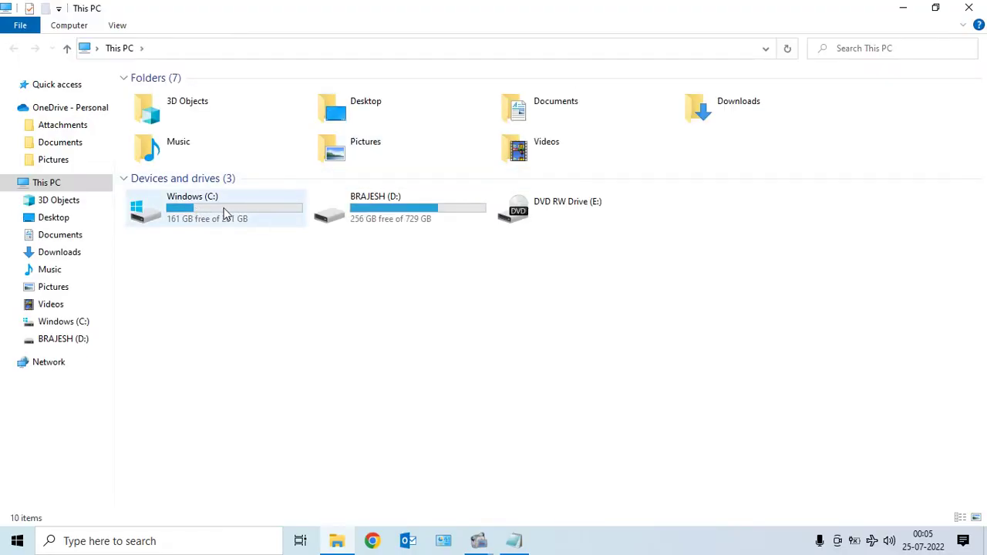
left_click(232, 208)
right_click(232, 208)
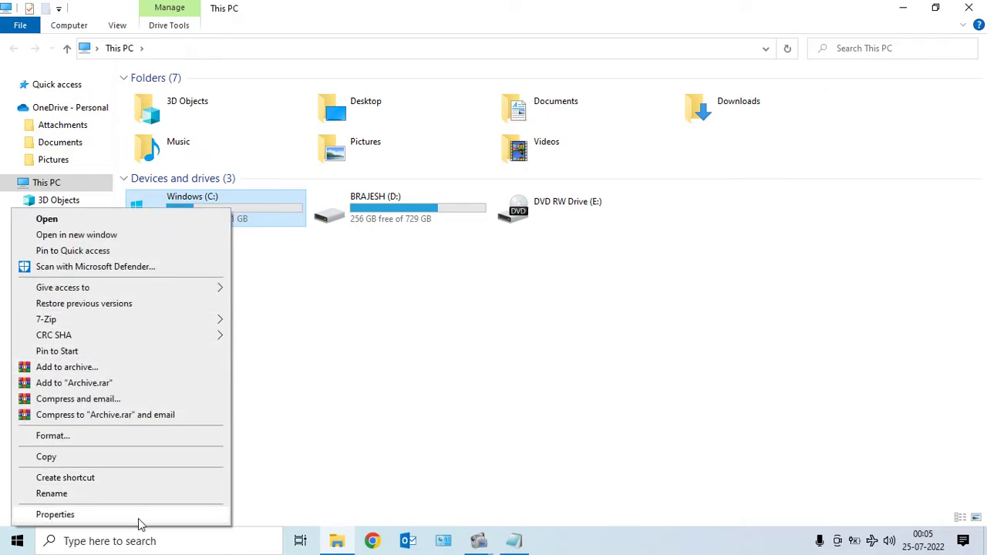
left_click(139, 522)
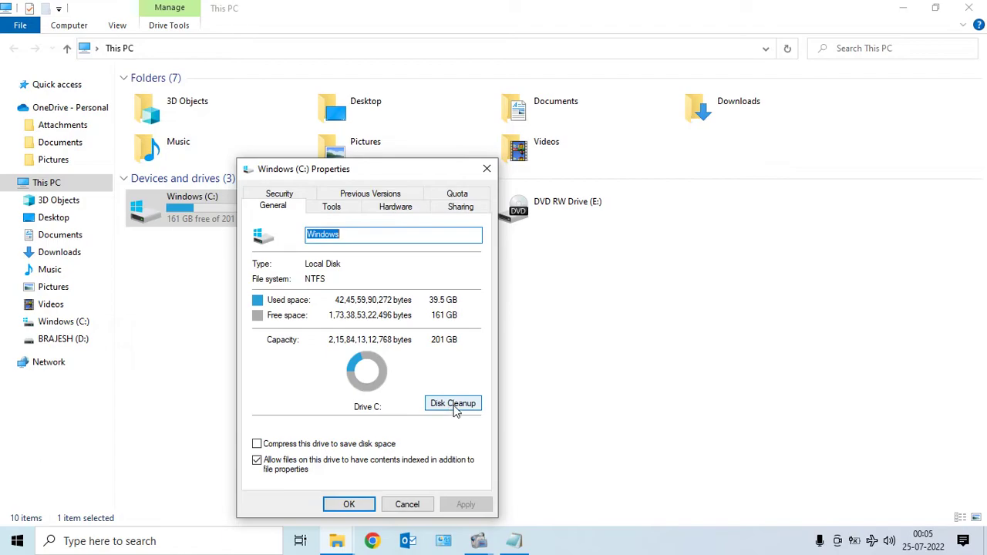
left_click(117, 541)
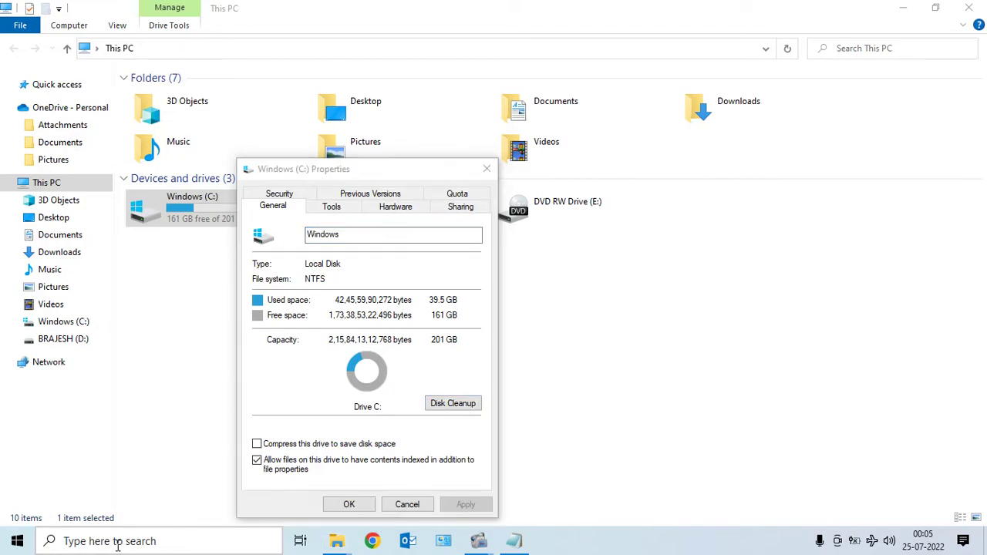
type("d")
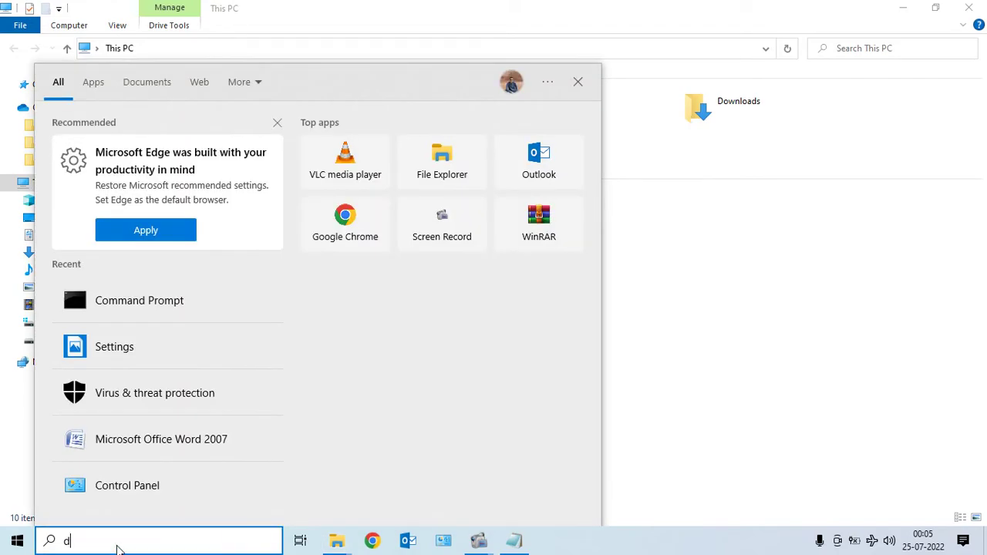
type("isk")
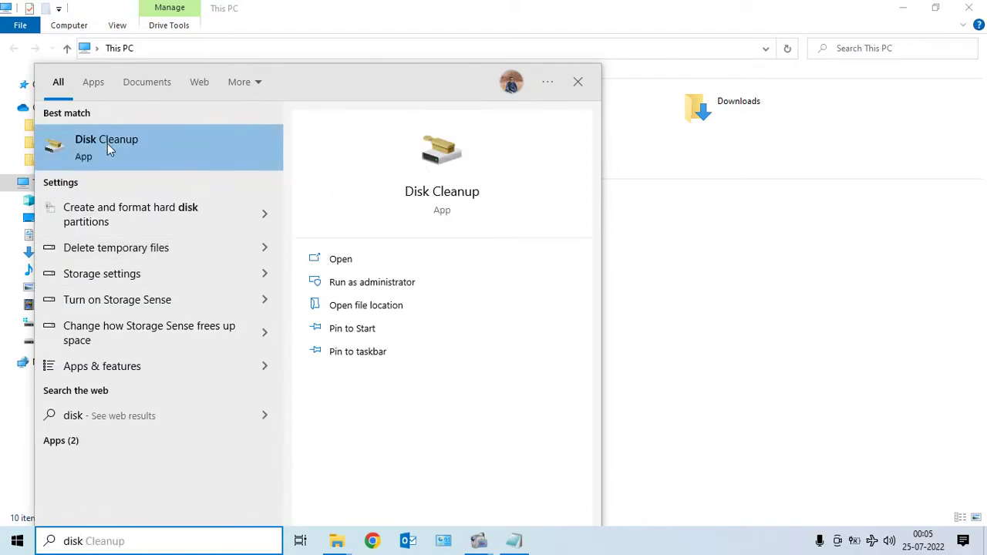
left_click(129, 148)
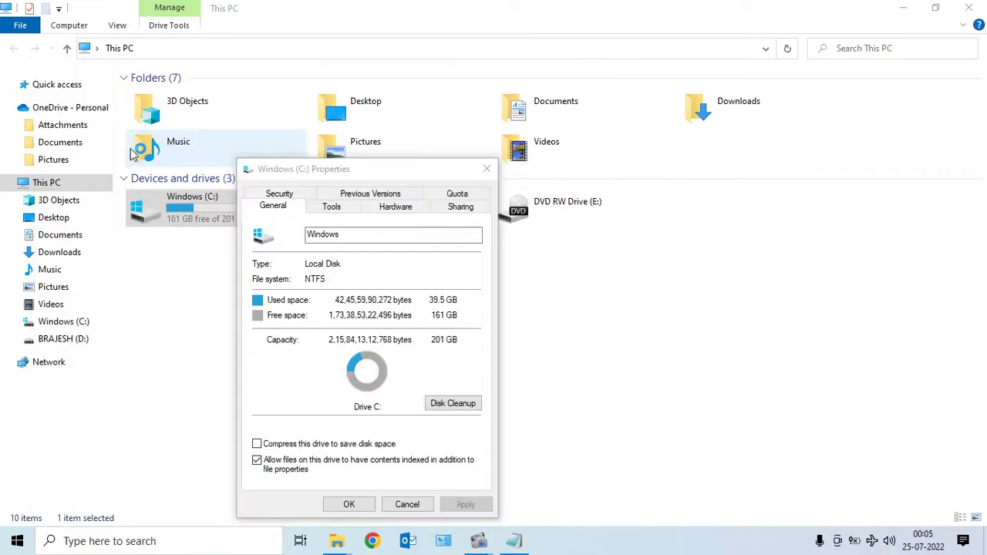
left_click(457, 270)
left_click(457, 270)
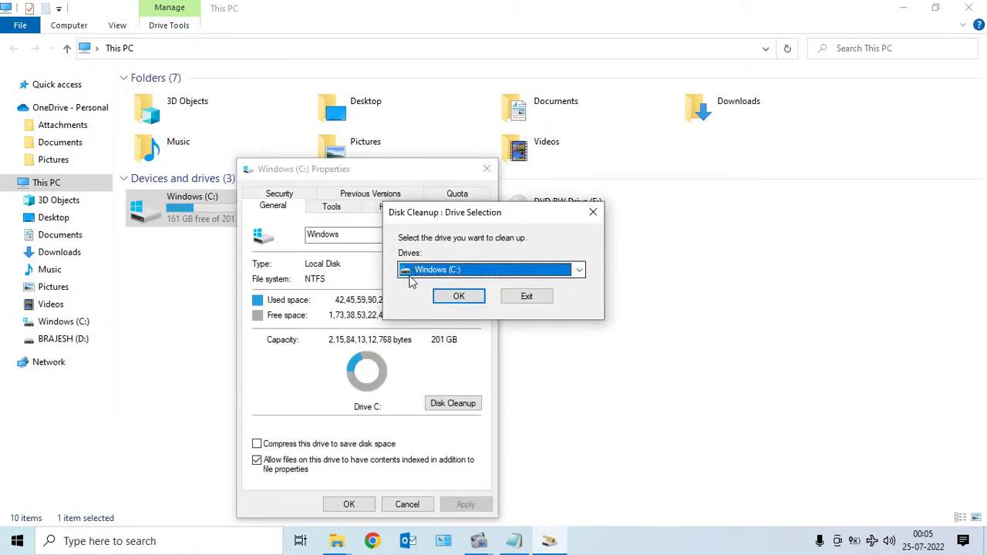
left_click(527, 301)
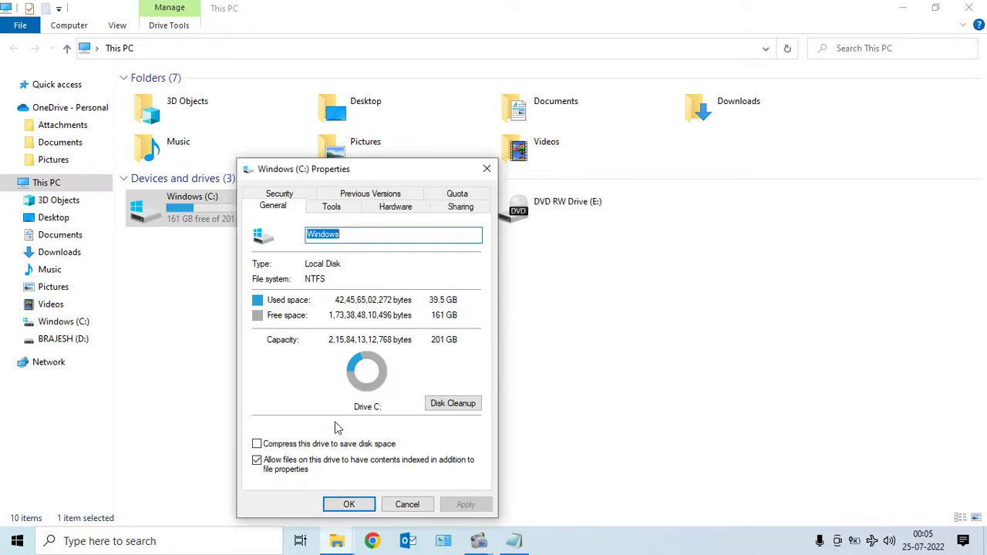
Step: Start Disk Cleanup for the Windows (C:) drive and go through all the categories of files to delete
left_click(452, 406)
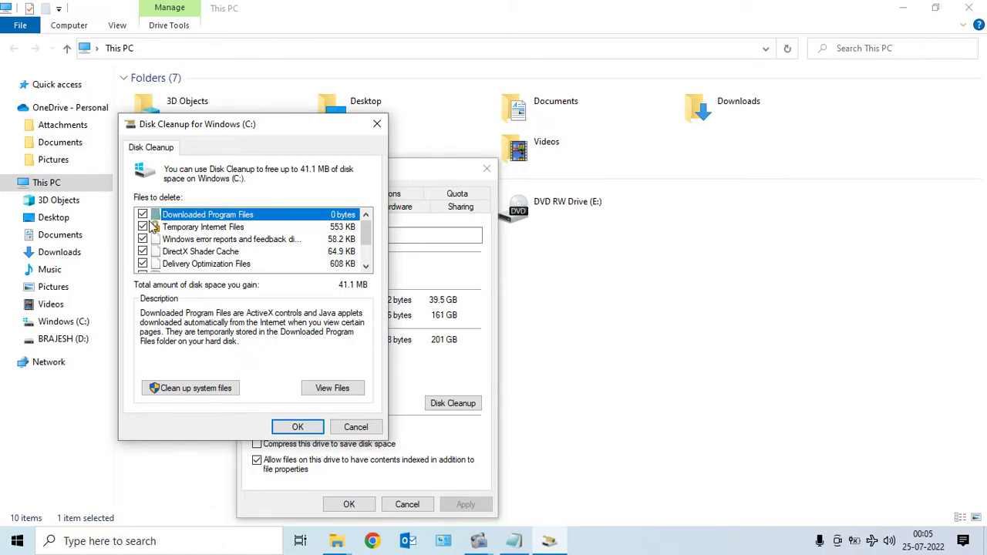
key("Down")
key("Down")
key("Down")
key("Down")
key("Down")
key("Down")
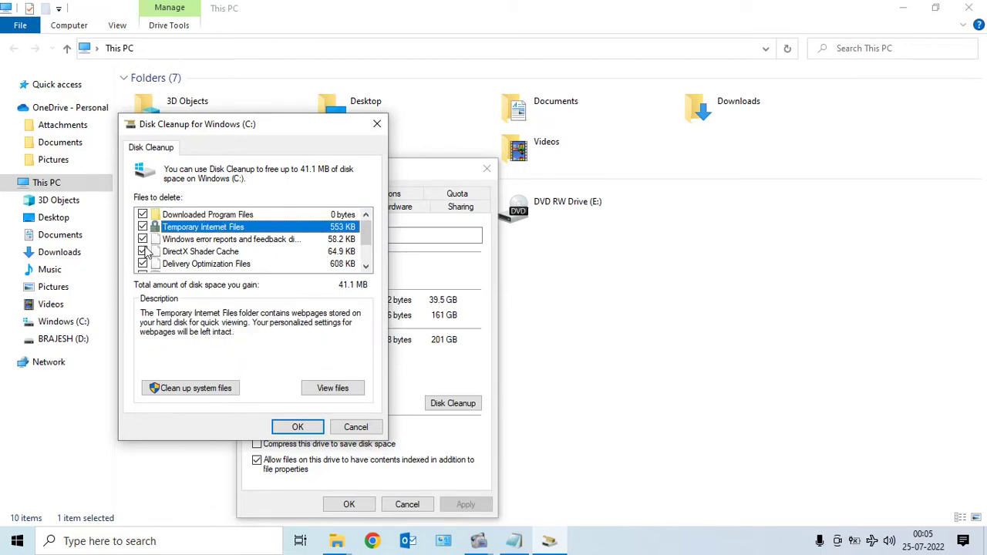
key("Down")
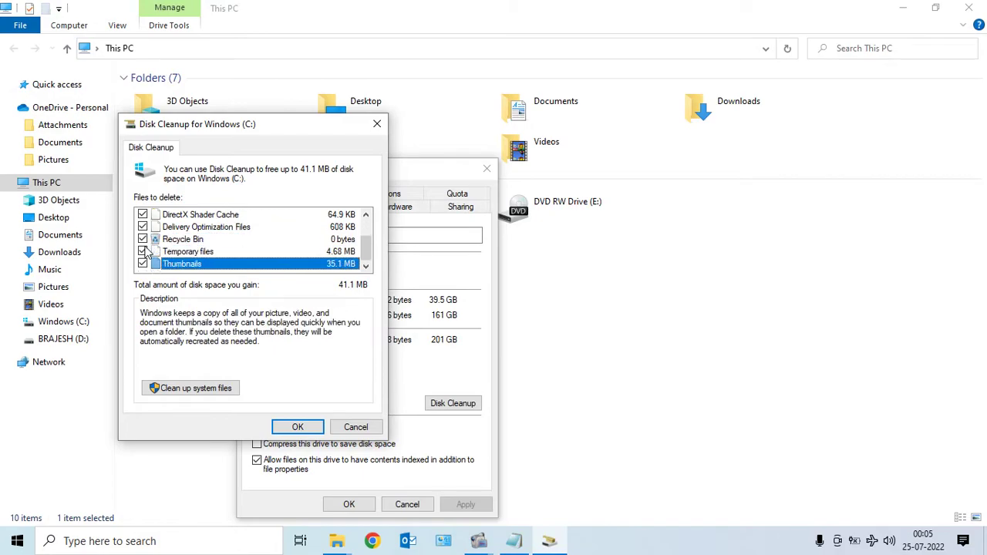
key("Up")
key("Up")
key("Up")
key("Up")
key("Up")
key("Up")
key("Up")
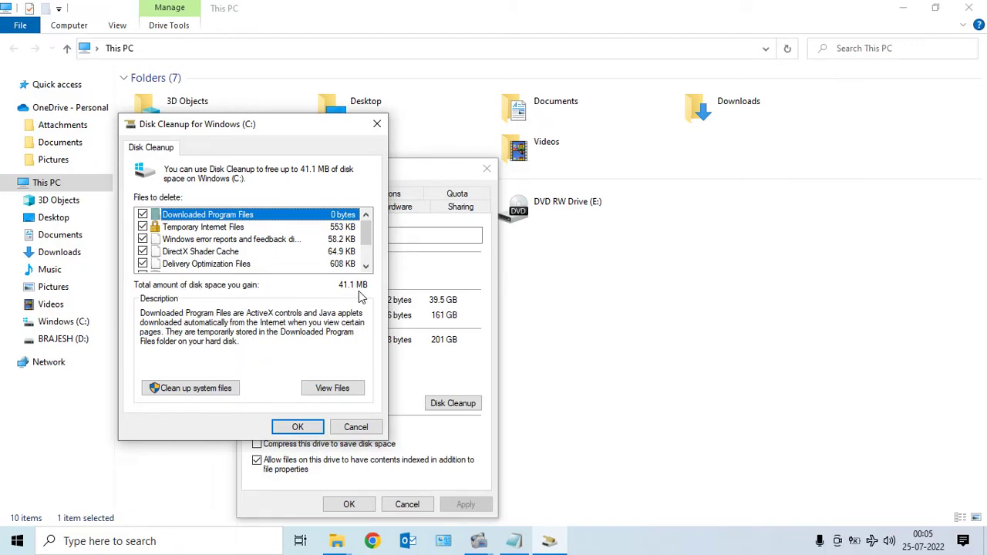
Step: Permanently delete the checked Disk Cleanup files on the C: drive and close the drive's properties
left_click(298, 428)
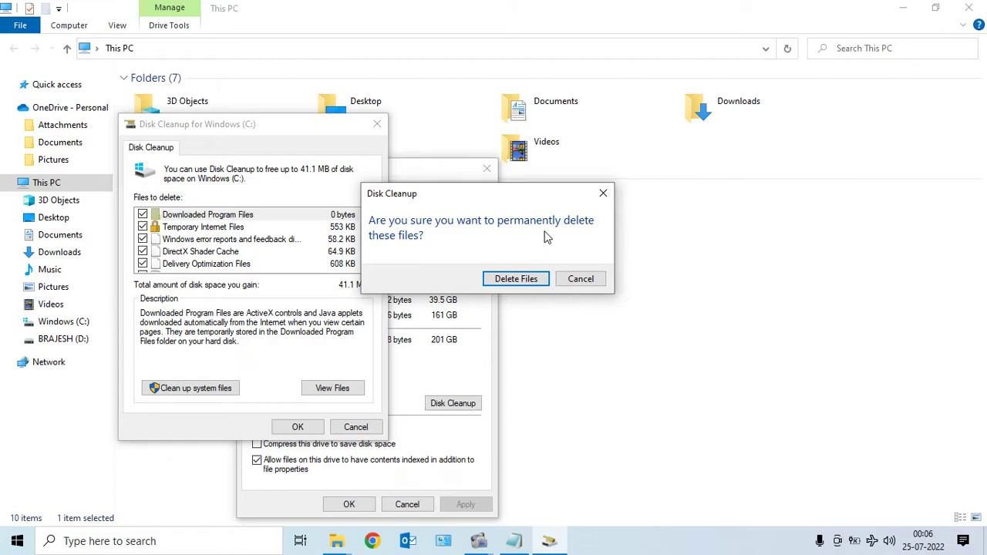
left_click(516, 279)
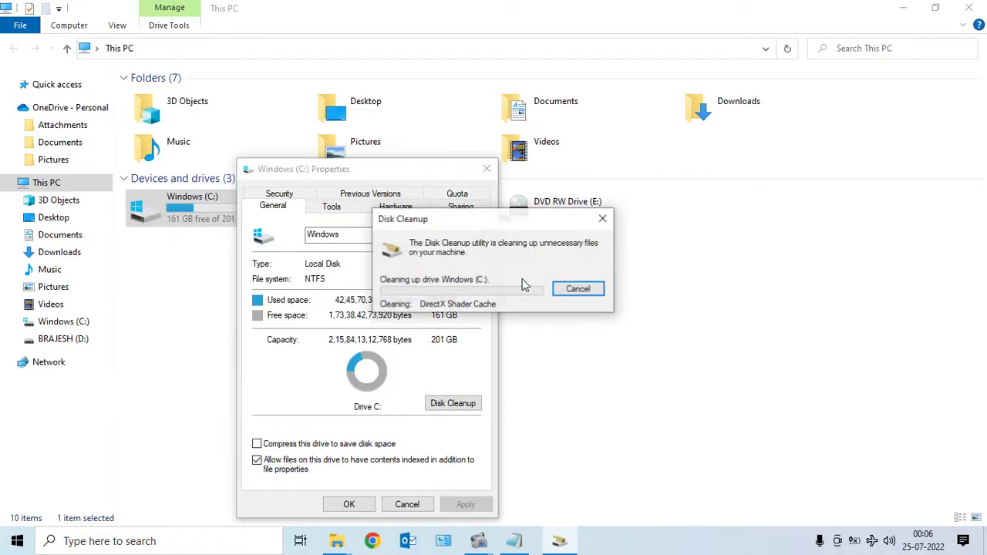
left_click(349, 506)
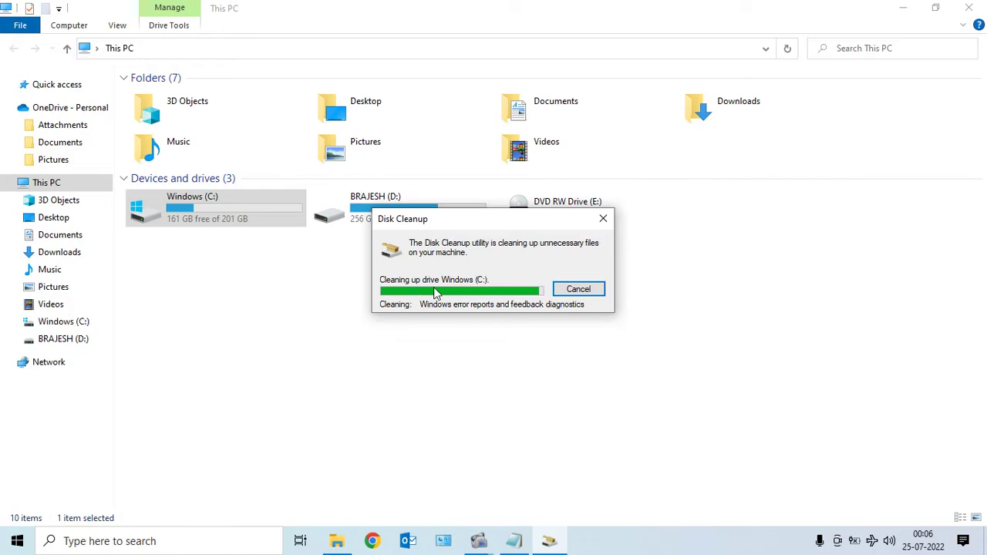
Step: Refresh the This PC view and close the window
left_click(354, 296)
right_click(353, 292)
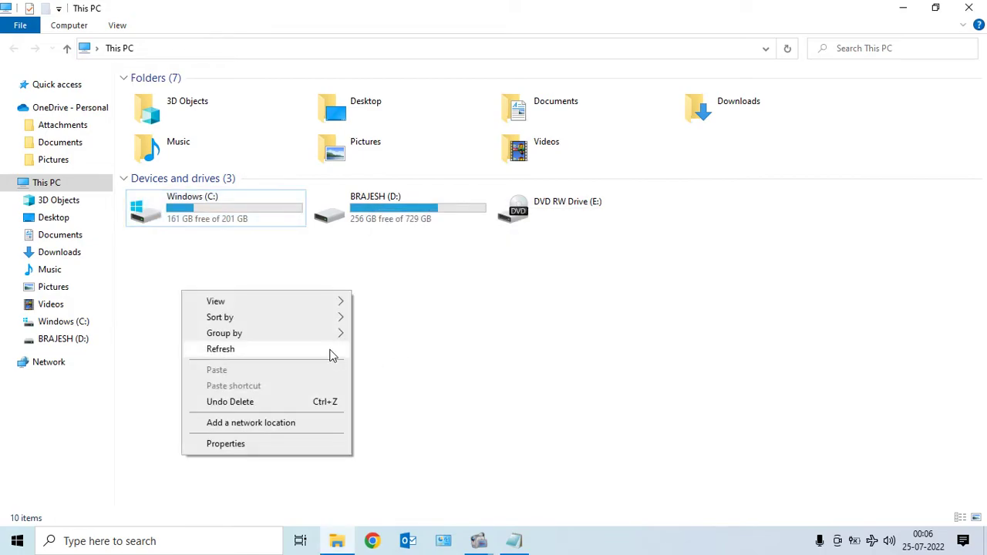
left_click(221, 349)
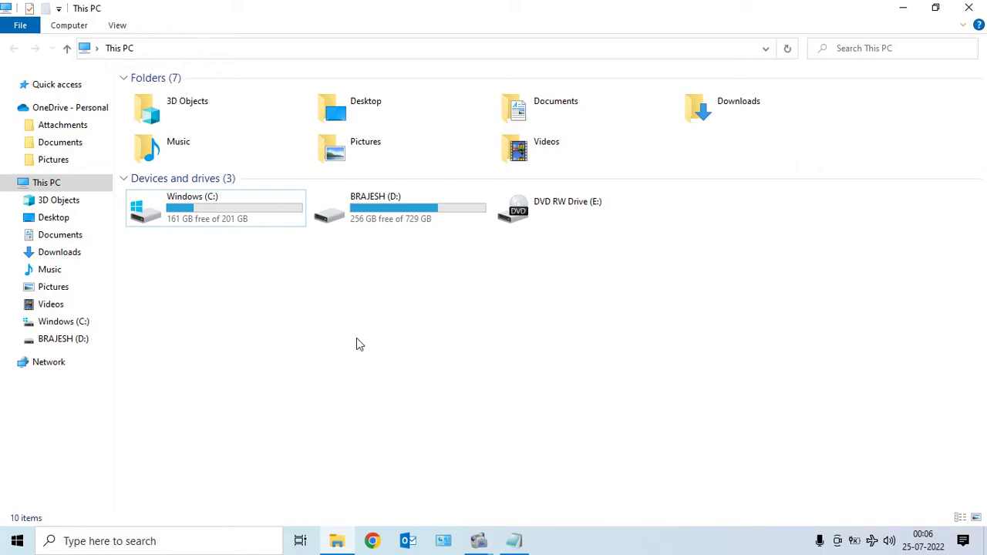
left_click(969, 8)
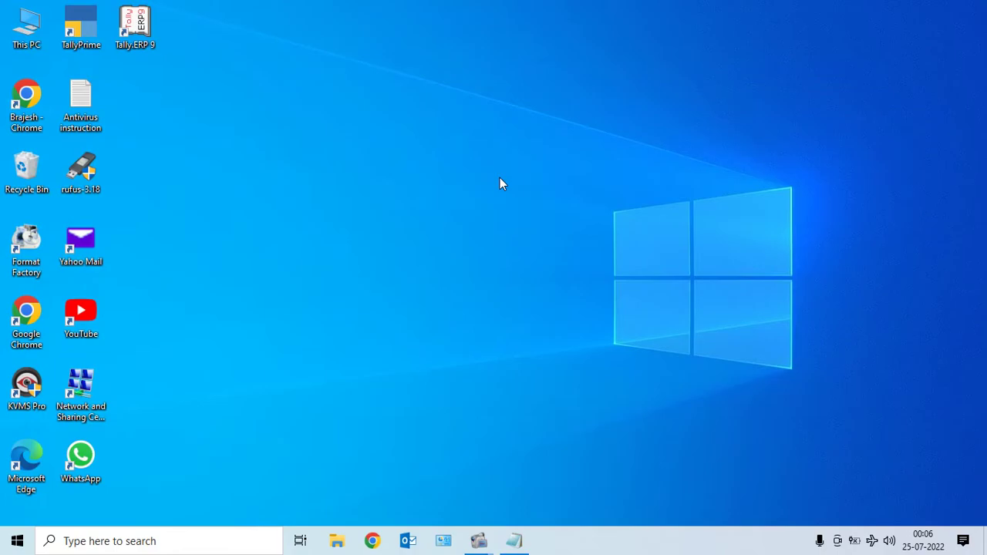
Step: Open Task Manager, maximize its window and display the list of startup programs
left_click(149, 542)
type("t")
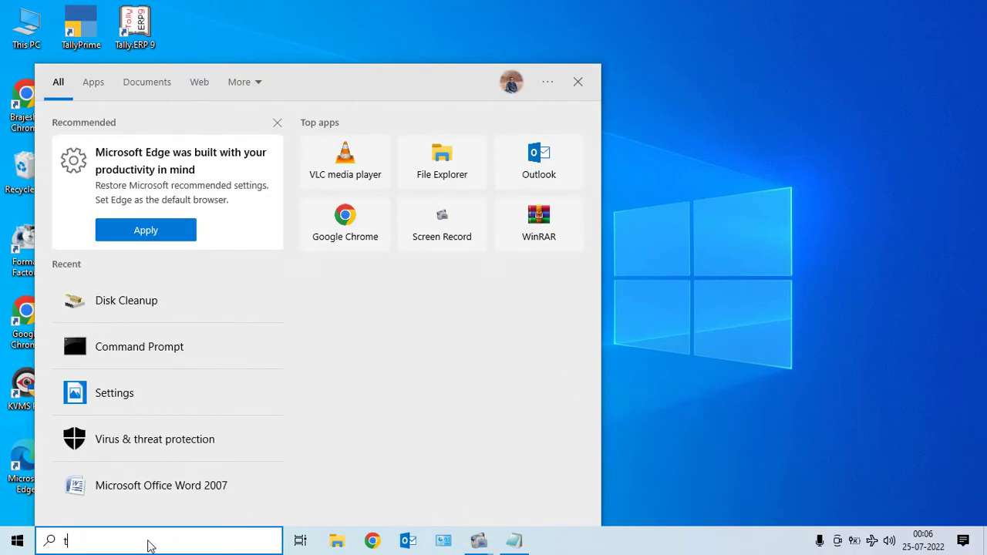
type("ask")
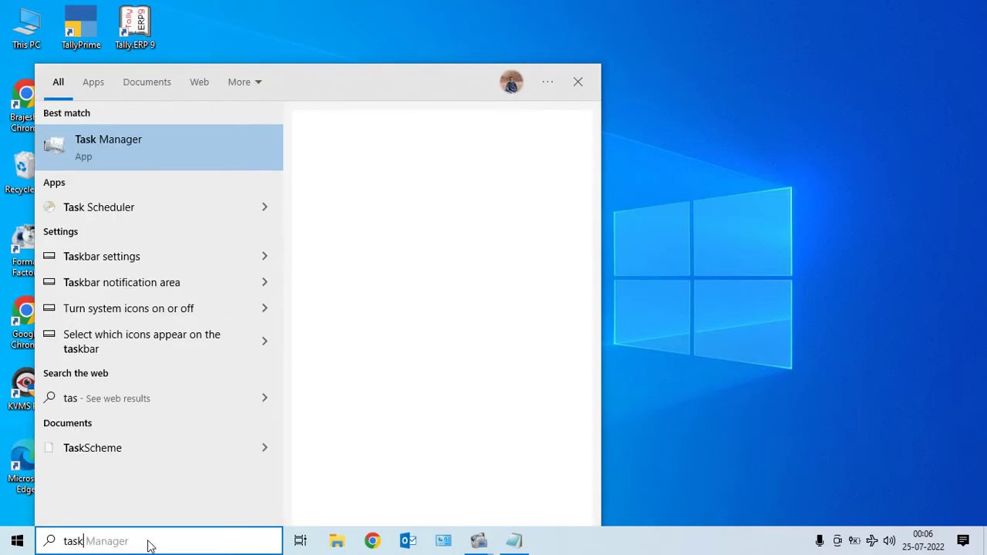
left_click(117, 150)
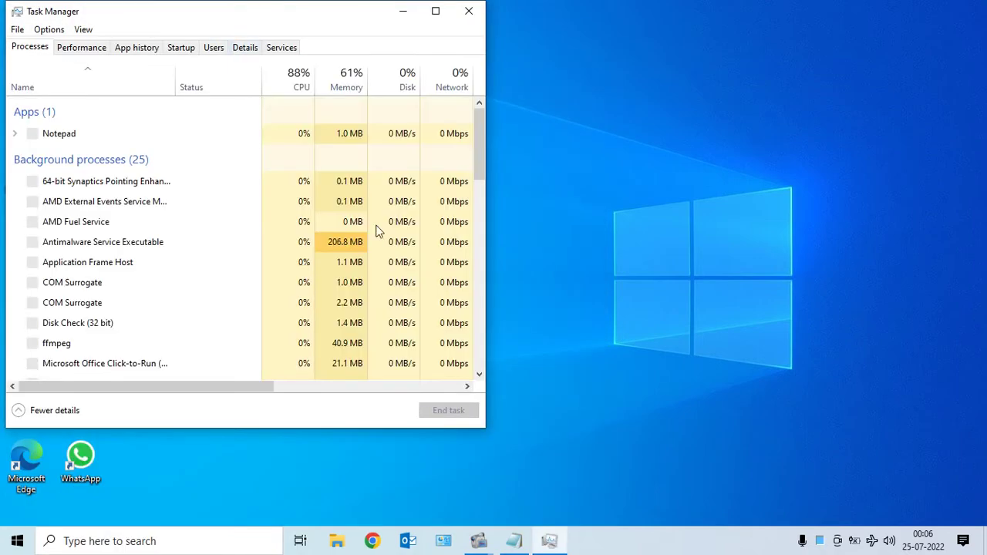
right_click(631, 544)
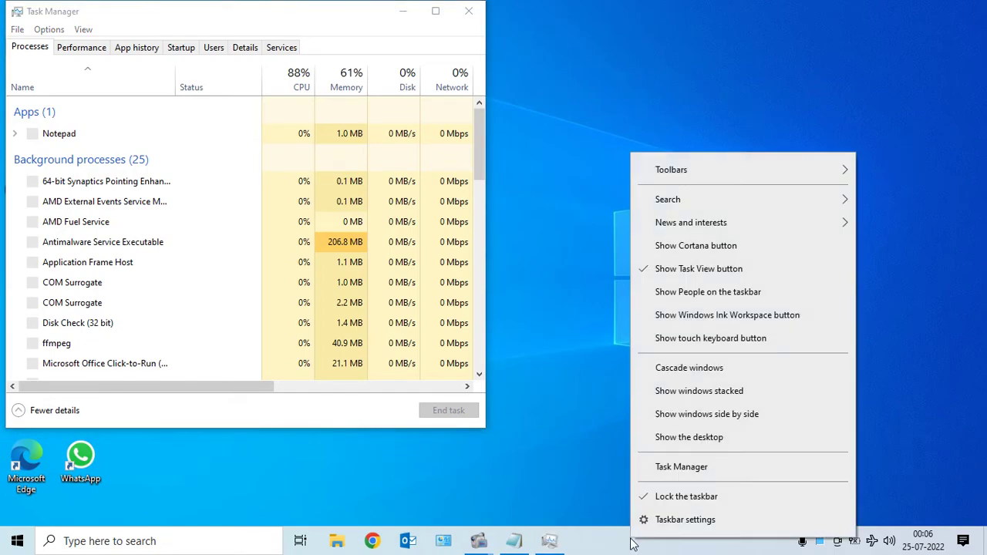
left_click(709, 470)
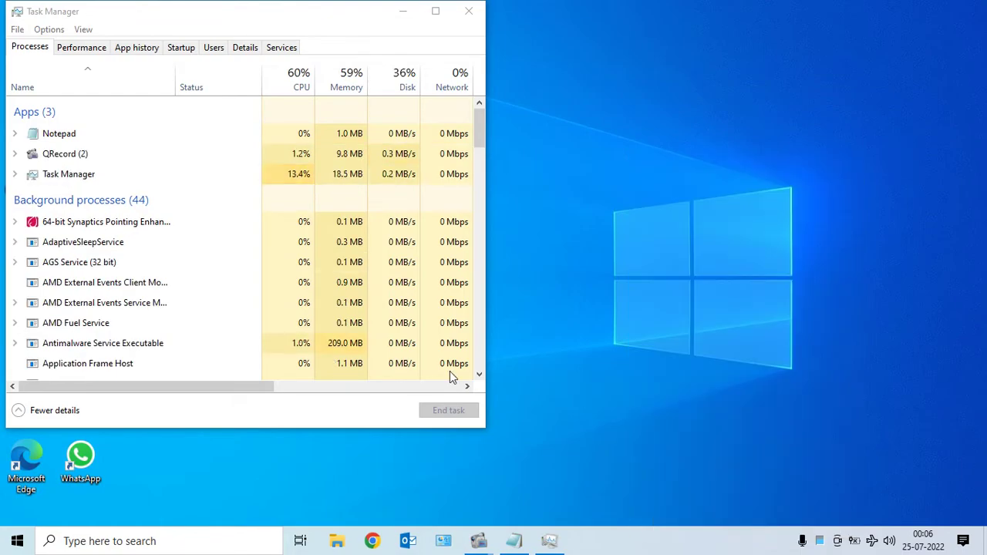
left_click(435, 11)
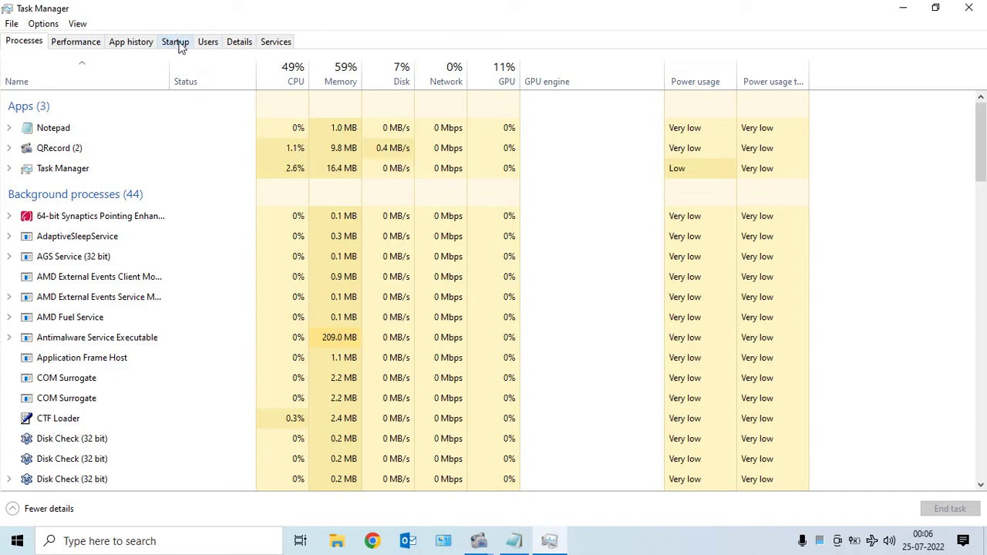
left_click(182, 47)
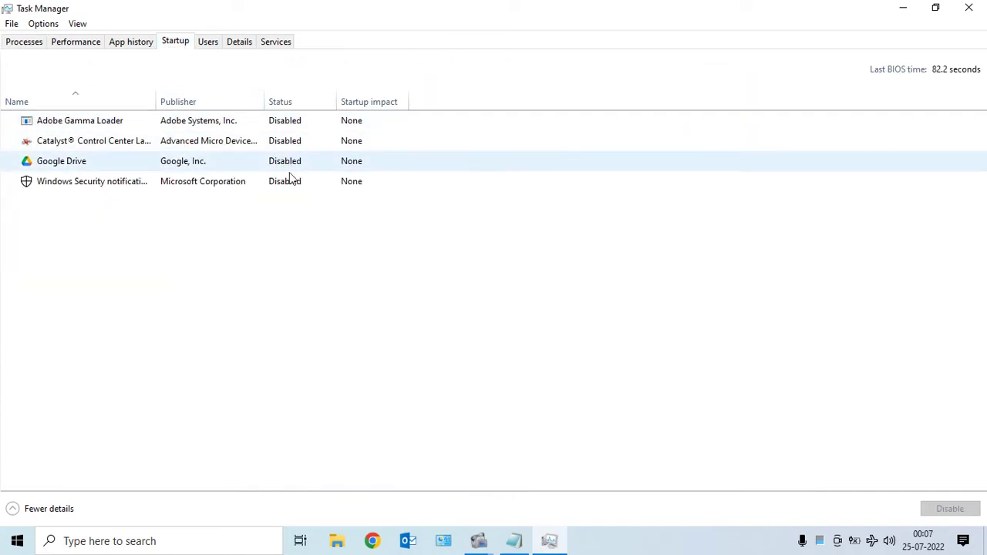
Step: Enable the Adobe Gamma Loader startup program and disable it again
right_click(282, 124)
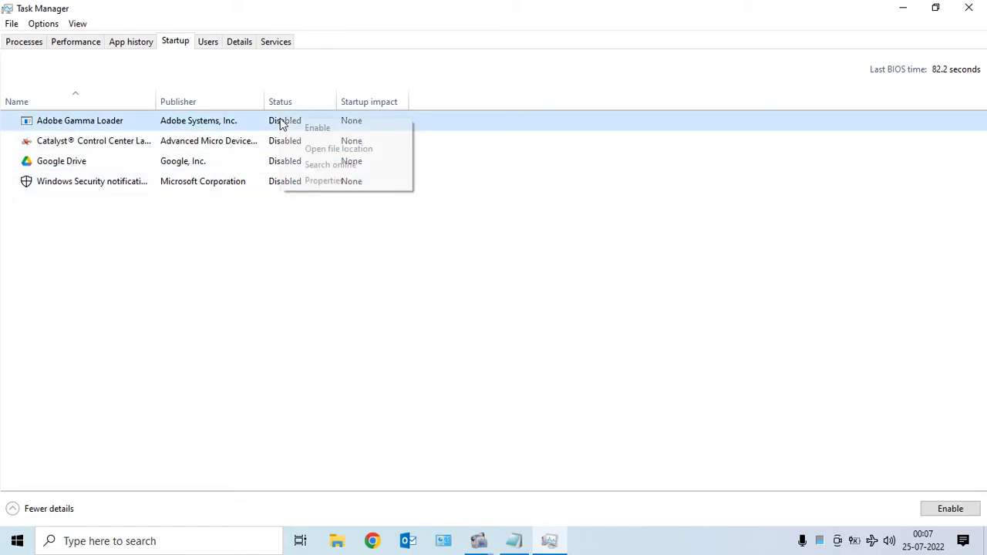
left_click(320, 131)
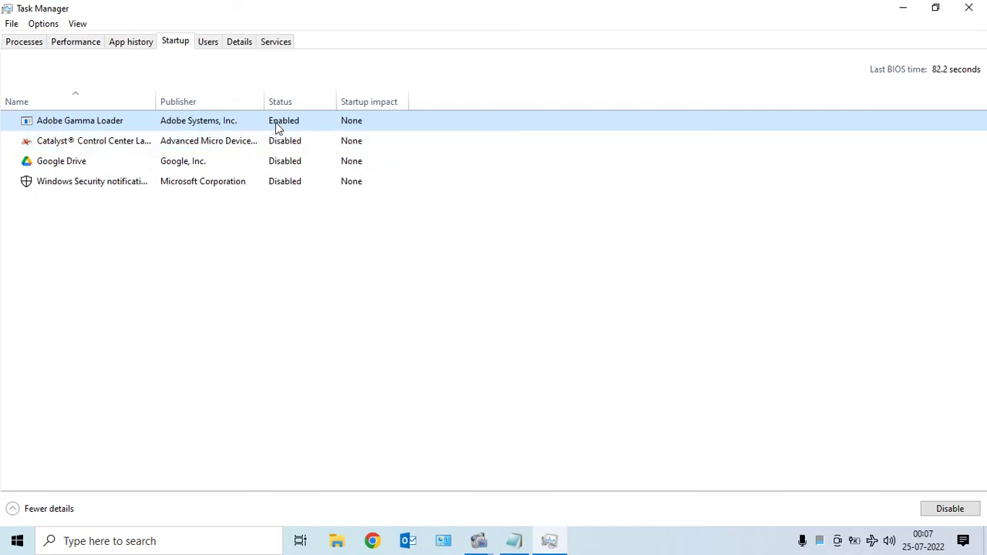
right_click(282, 125)
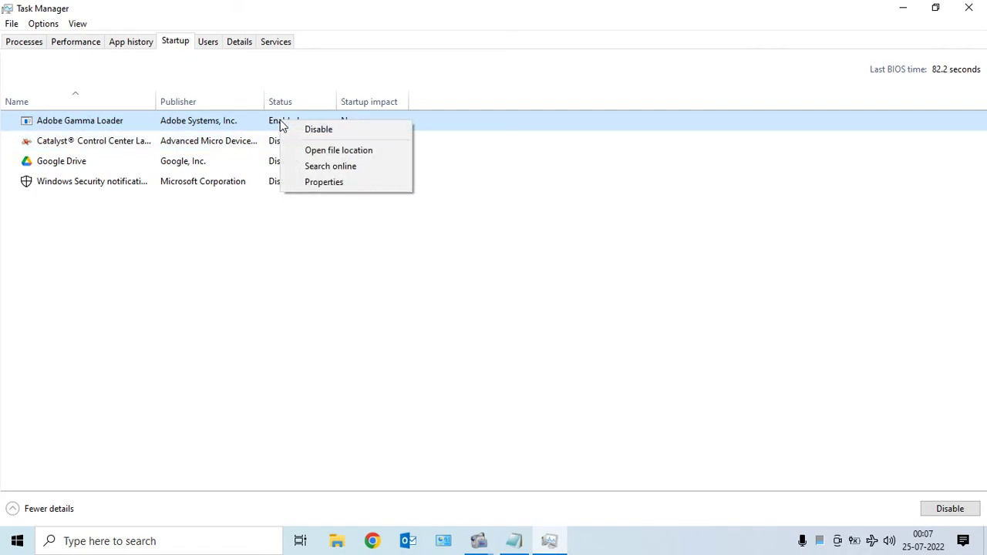
left_click(320, 131)
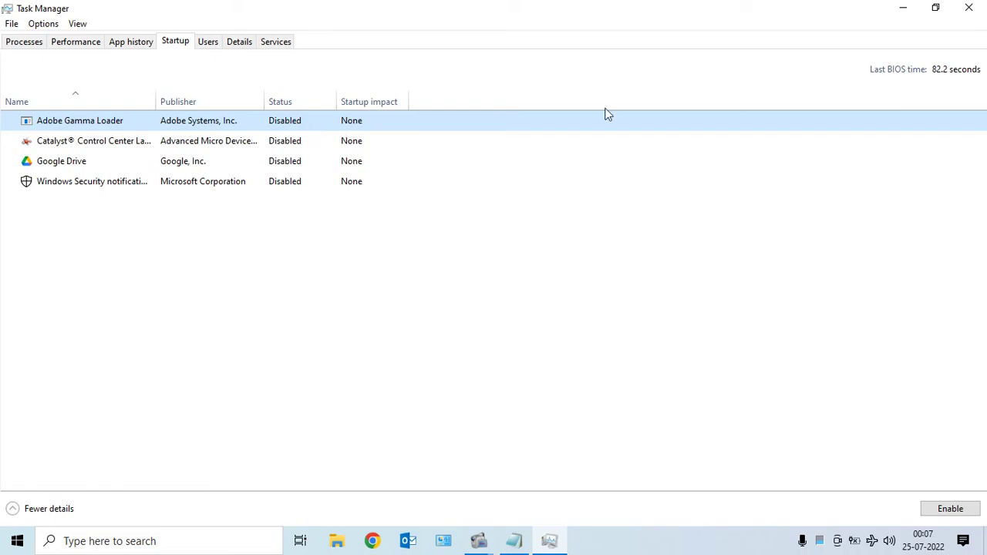
Step: Close Task Manager and refresh the desktop
left_click(980, 7)
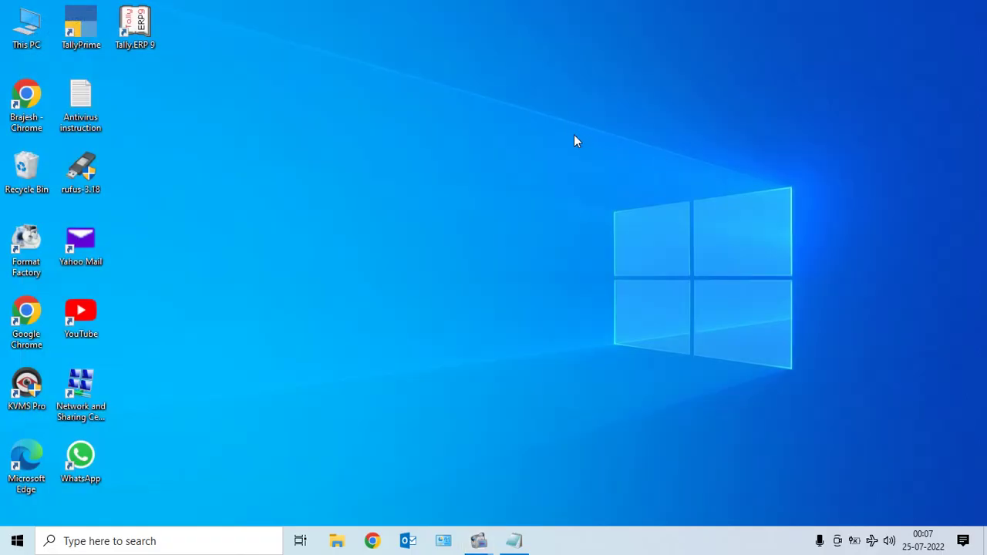
right_click(422, 146)
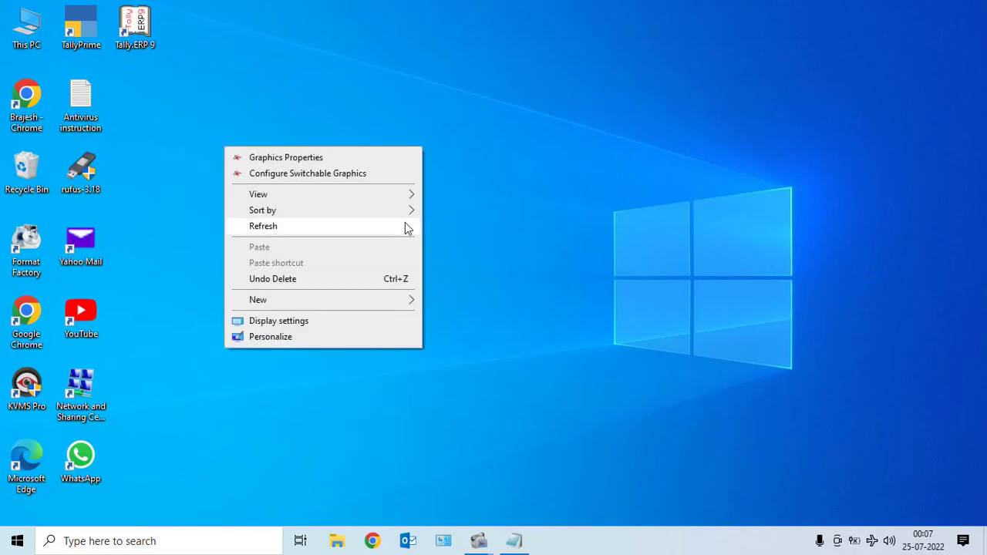
left_click(403, 224)
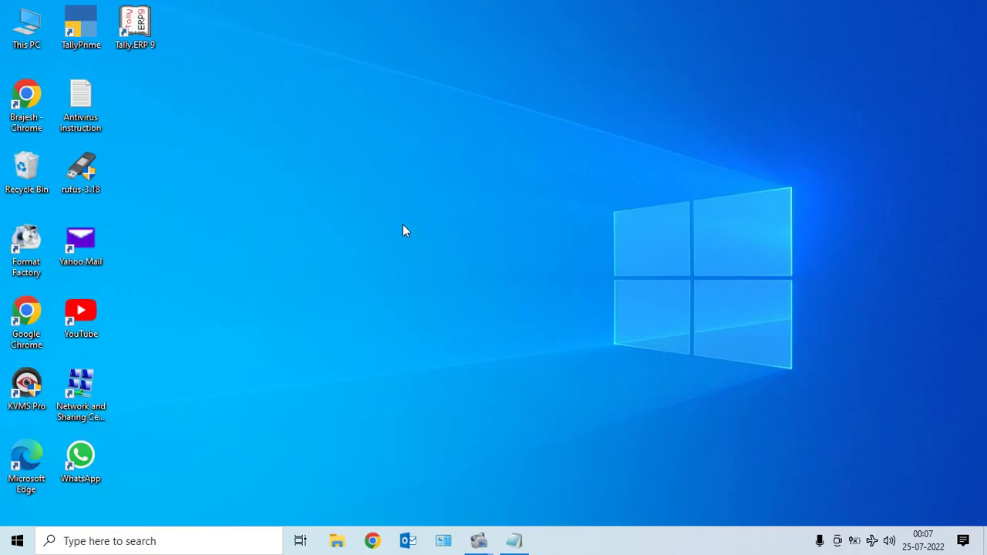